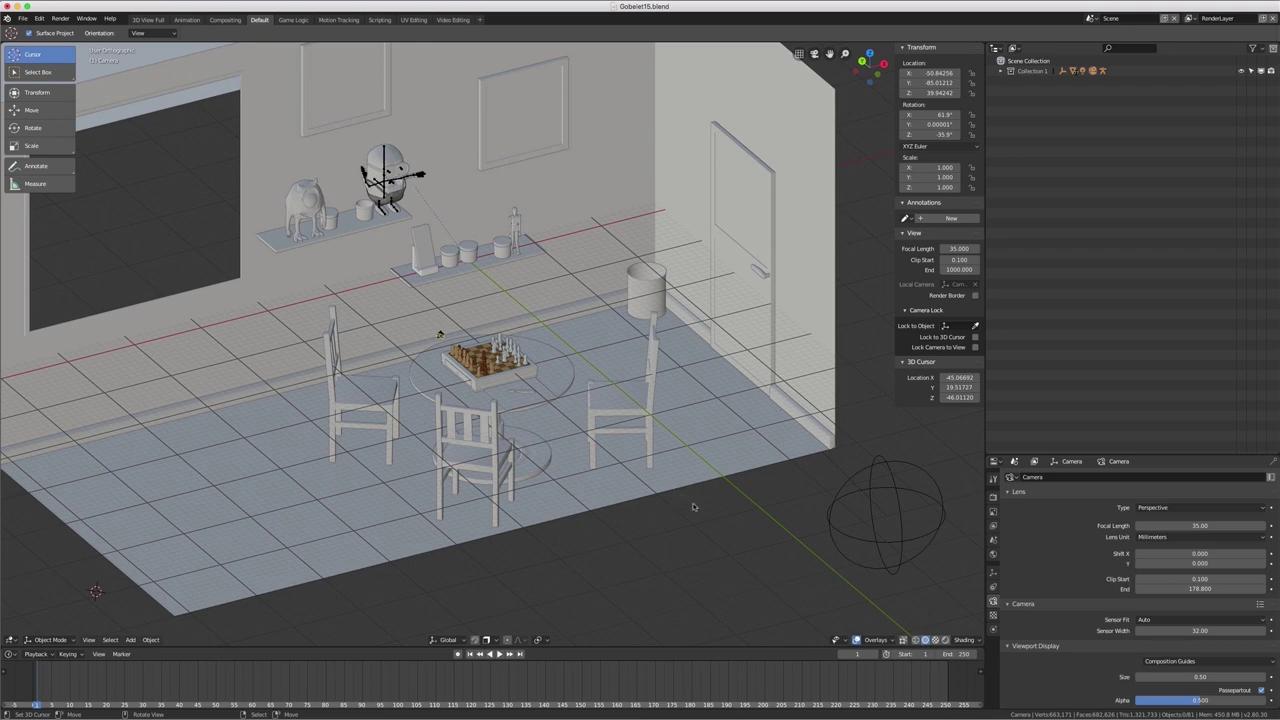
Step: Middle-drag in the viewport to tilt the room view to a slightly different angle
mouse_move(700, 514)
middle_down()
mouse_move(715, 516)
mouse_move(695, 486)
middle_up()
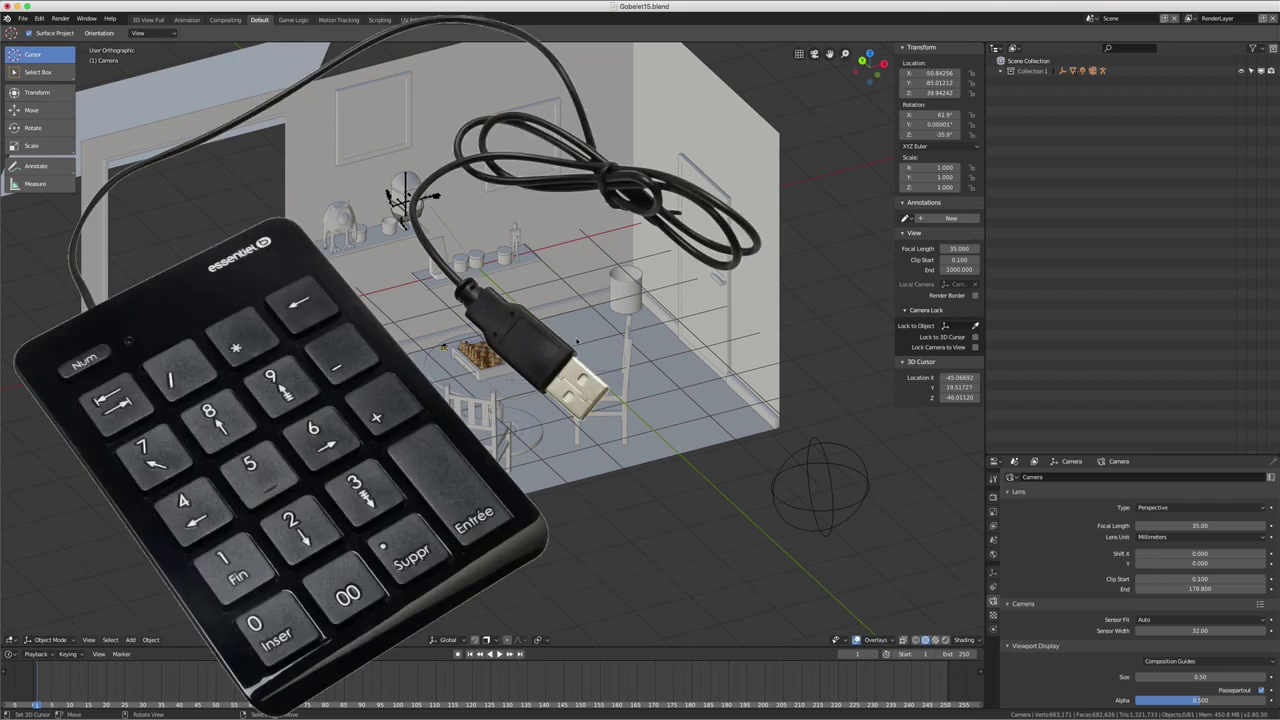
Step: View the room from front, top and right, then orbit back to a three-quarter perspective
key(KP_1)
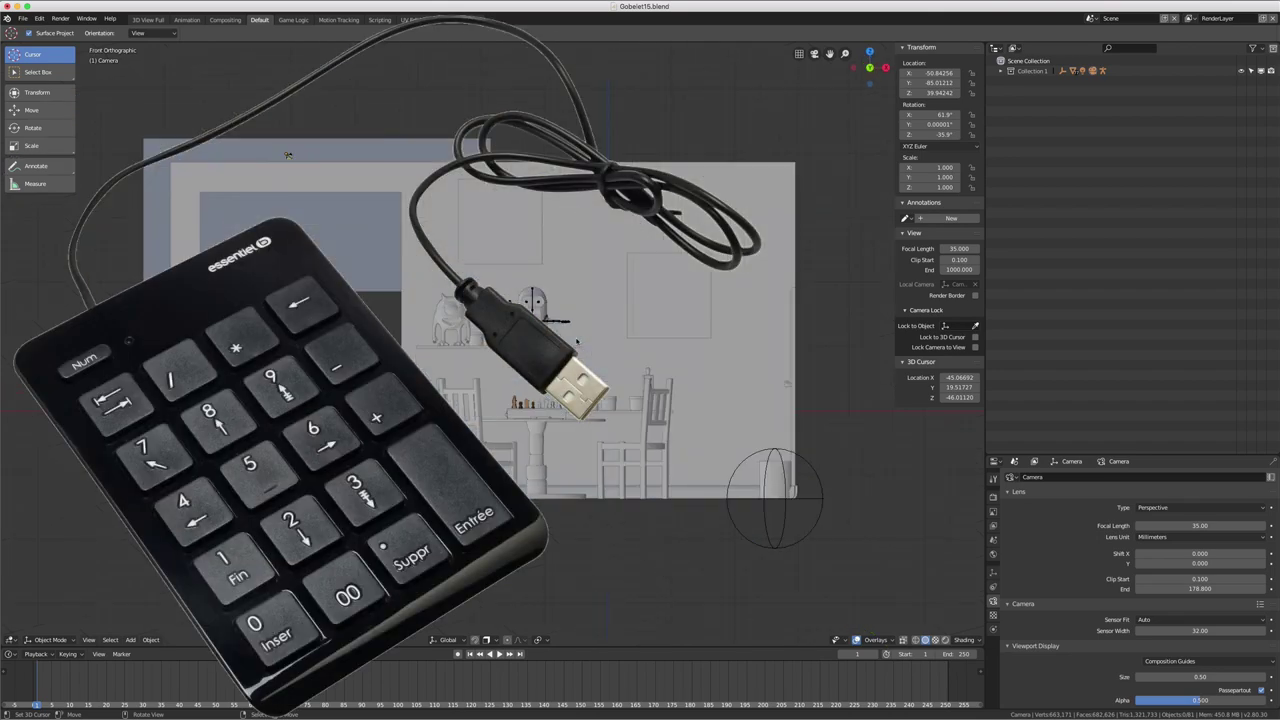
key(KP_7)
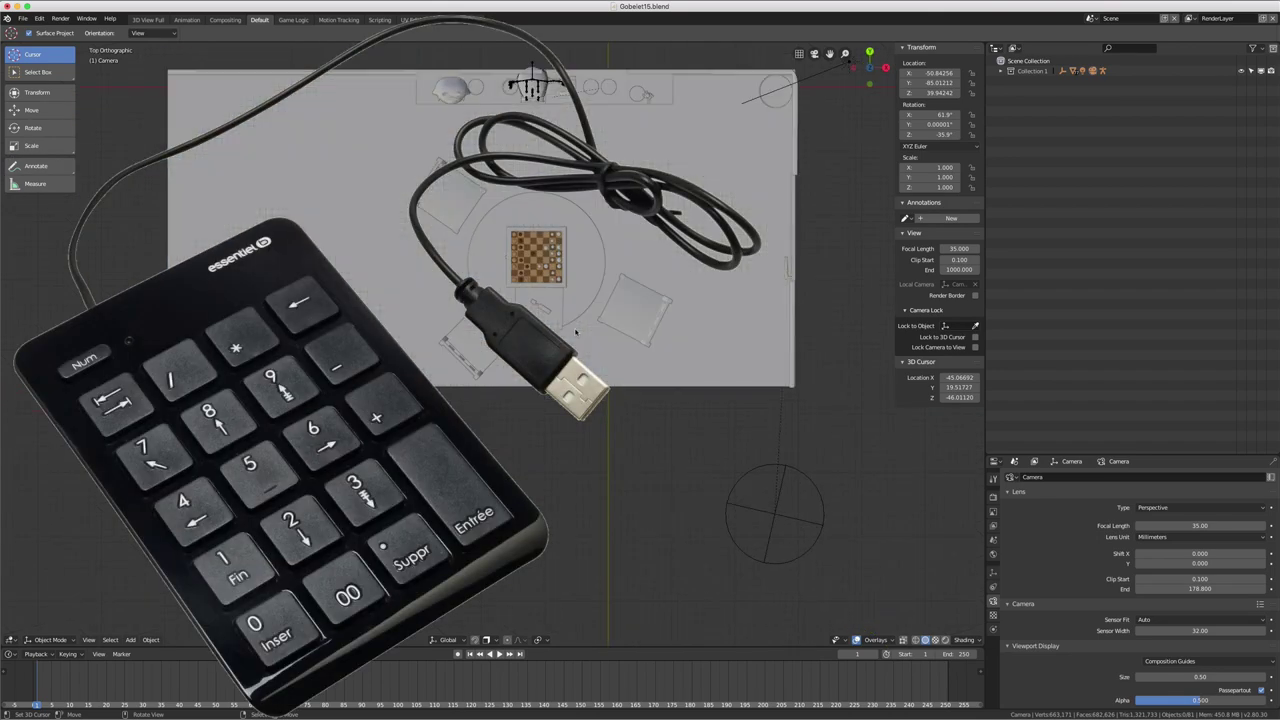
key(KP_3)
mouse_move(211, 155)
middle_down()
mouse_move(606, 309)
mouse_move(598, 319)
middle_up()
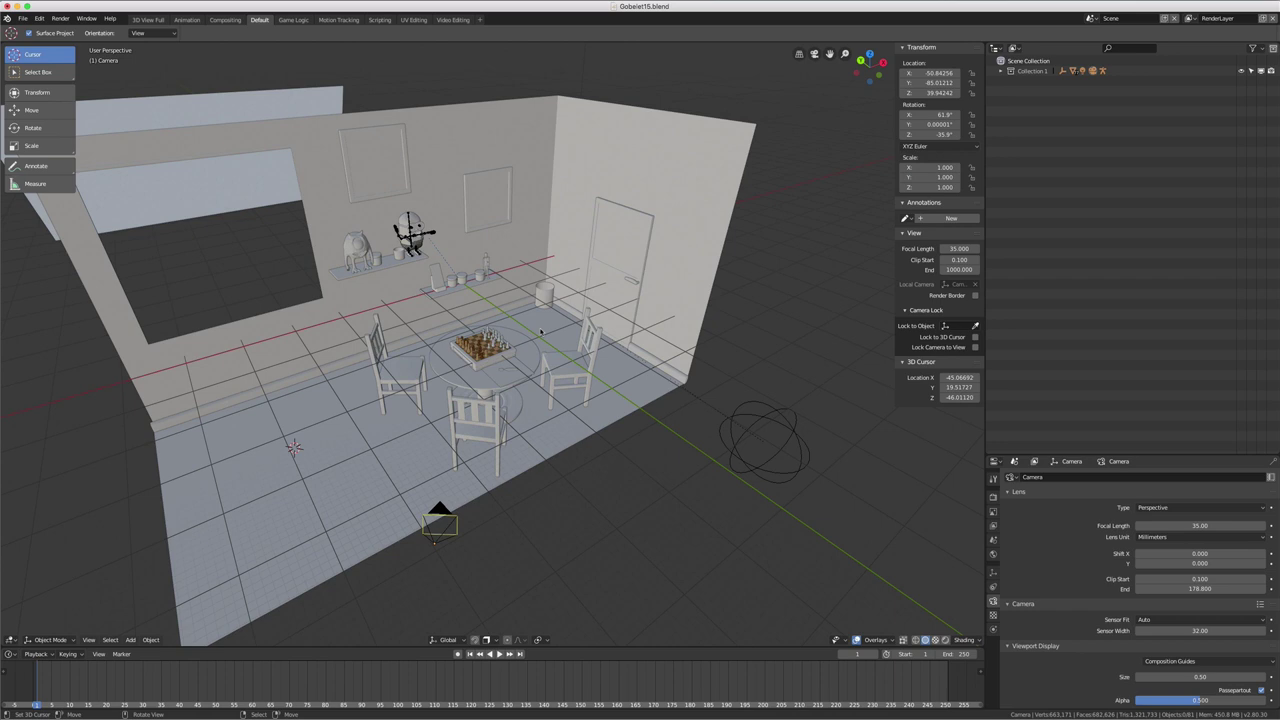
Step: Orbit and zoom out to see more of the room, then place the 3D cursor near the table
mouse_move(540, 331)
middle_down()
mouse_move(605, 347)
mouse_move(648, 395)
middle_up()
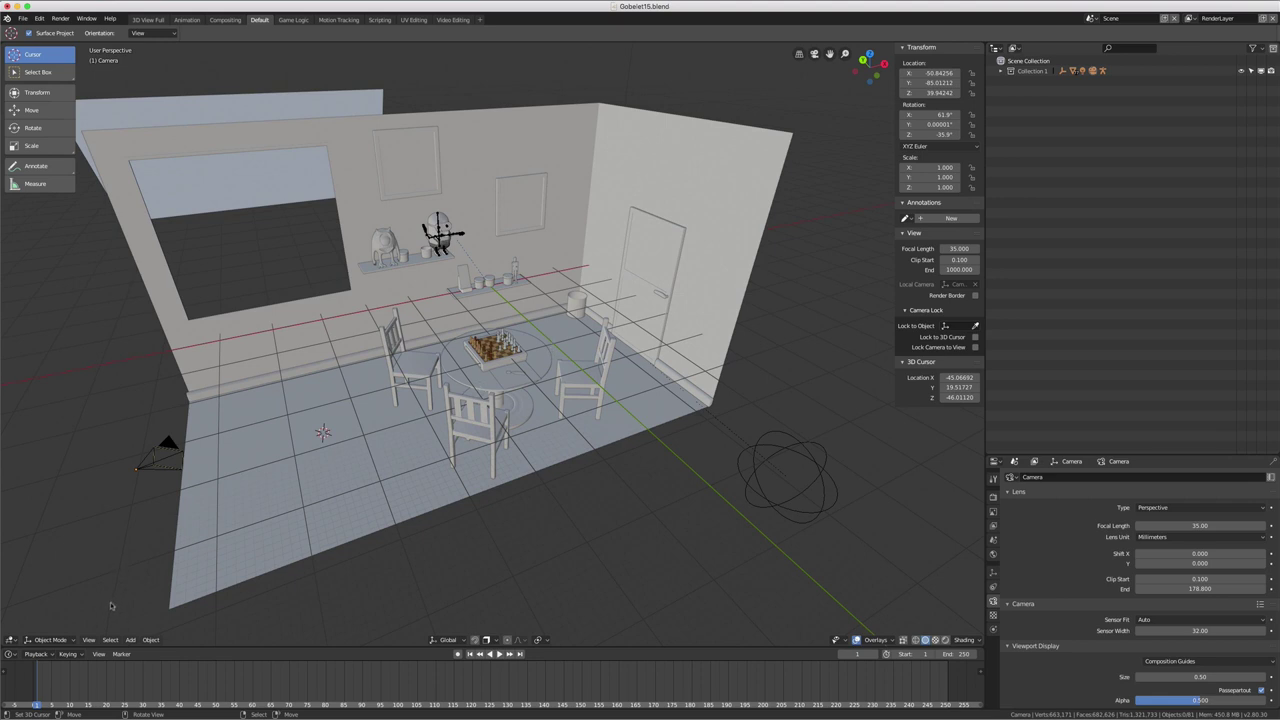
click(89, 640)
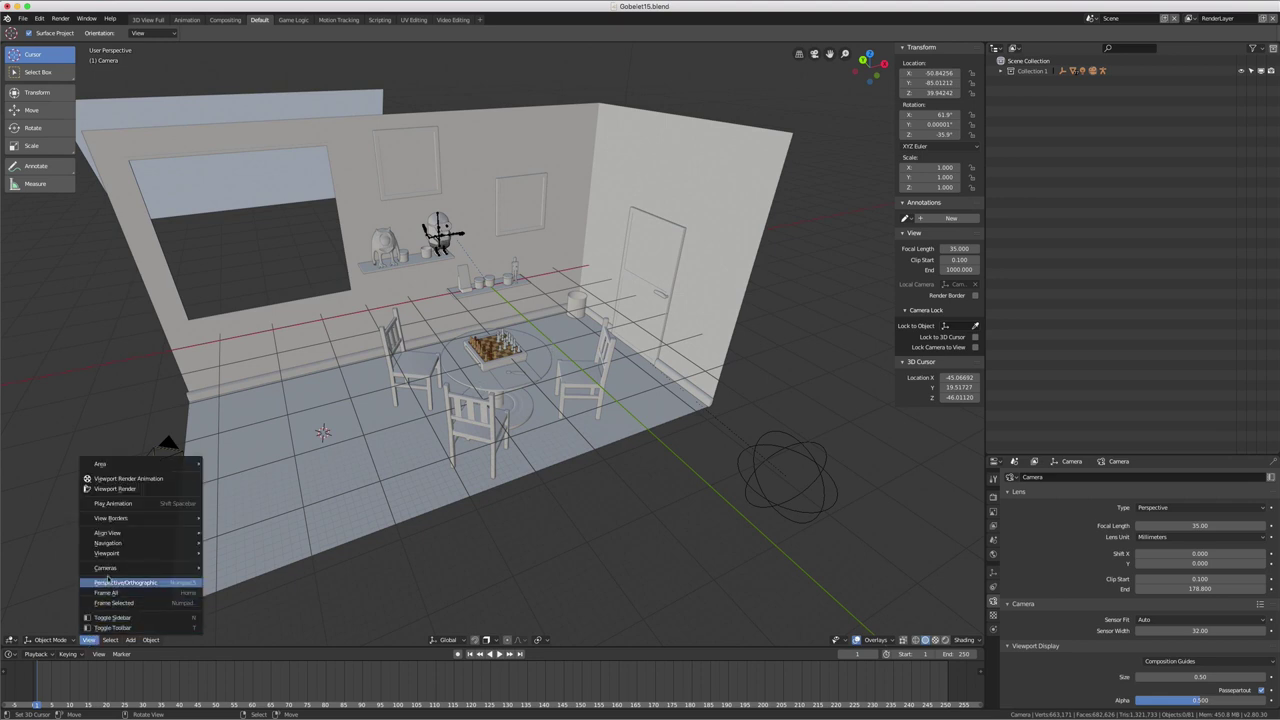
mouse_move(108, 553)
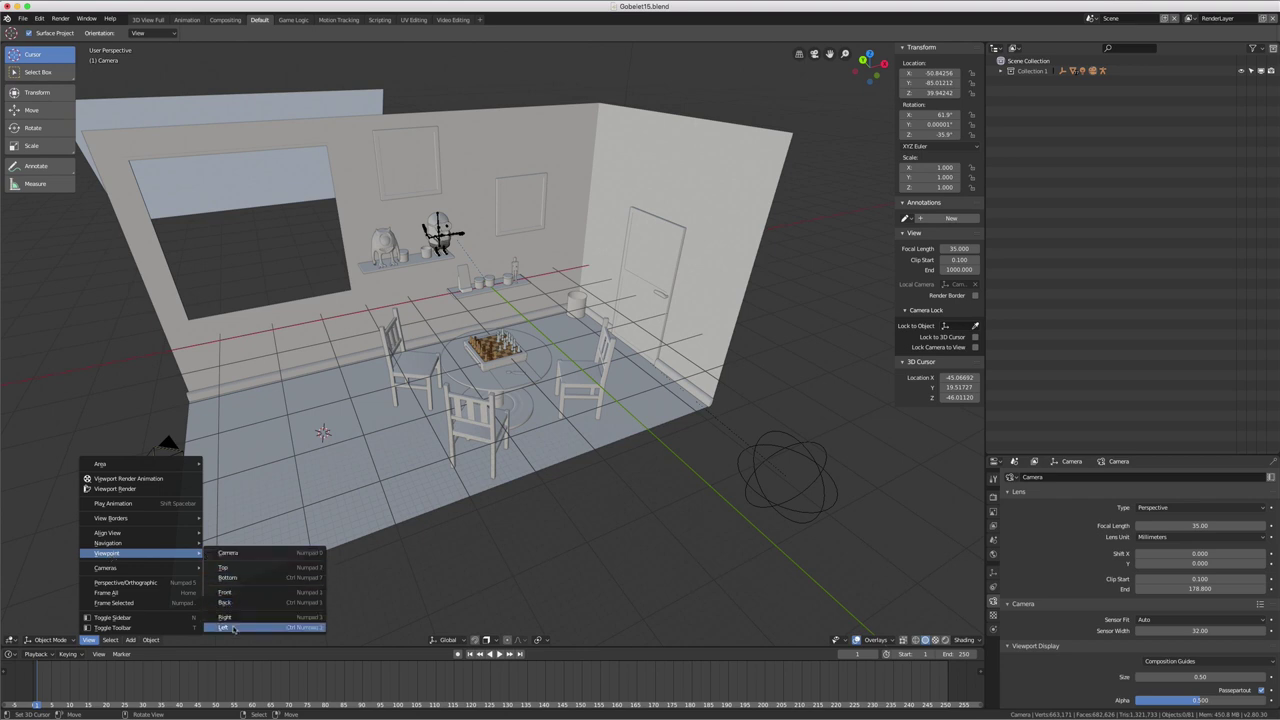
click(537, 521)
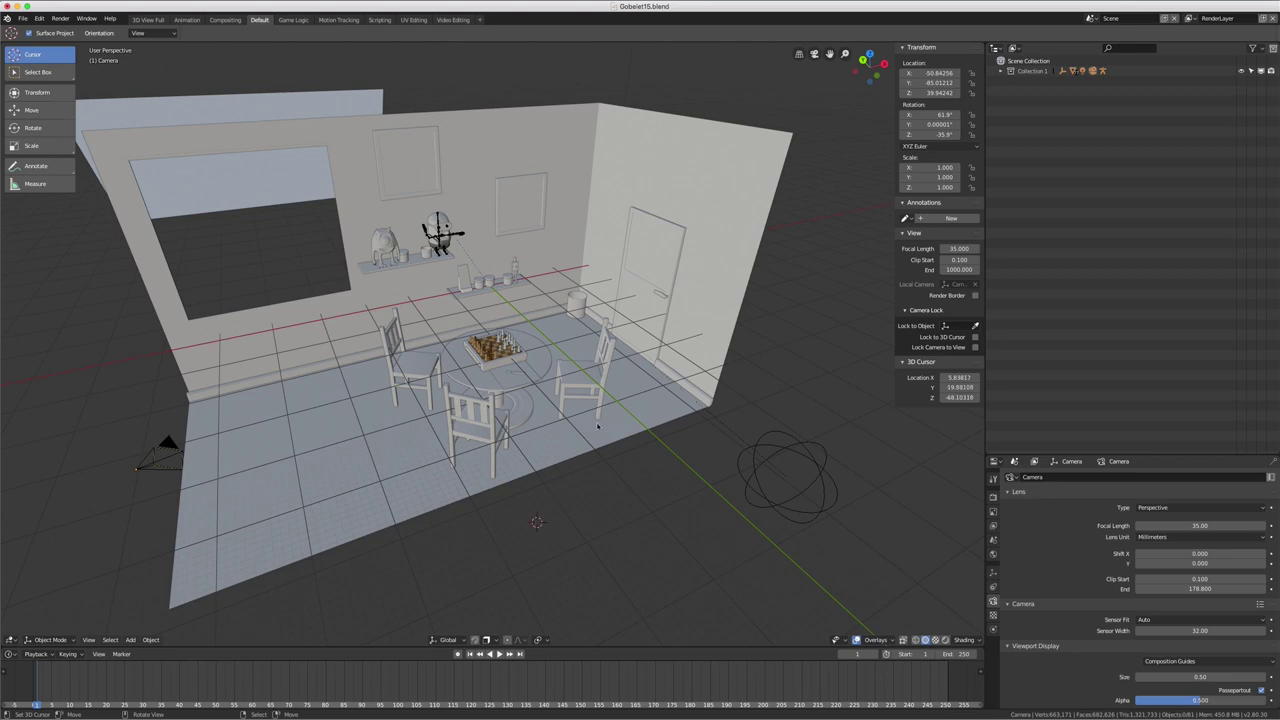
click(39, 18)
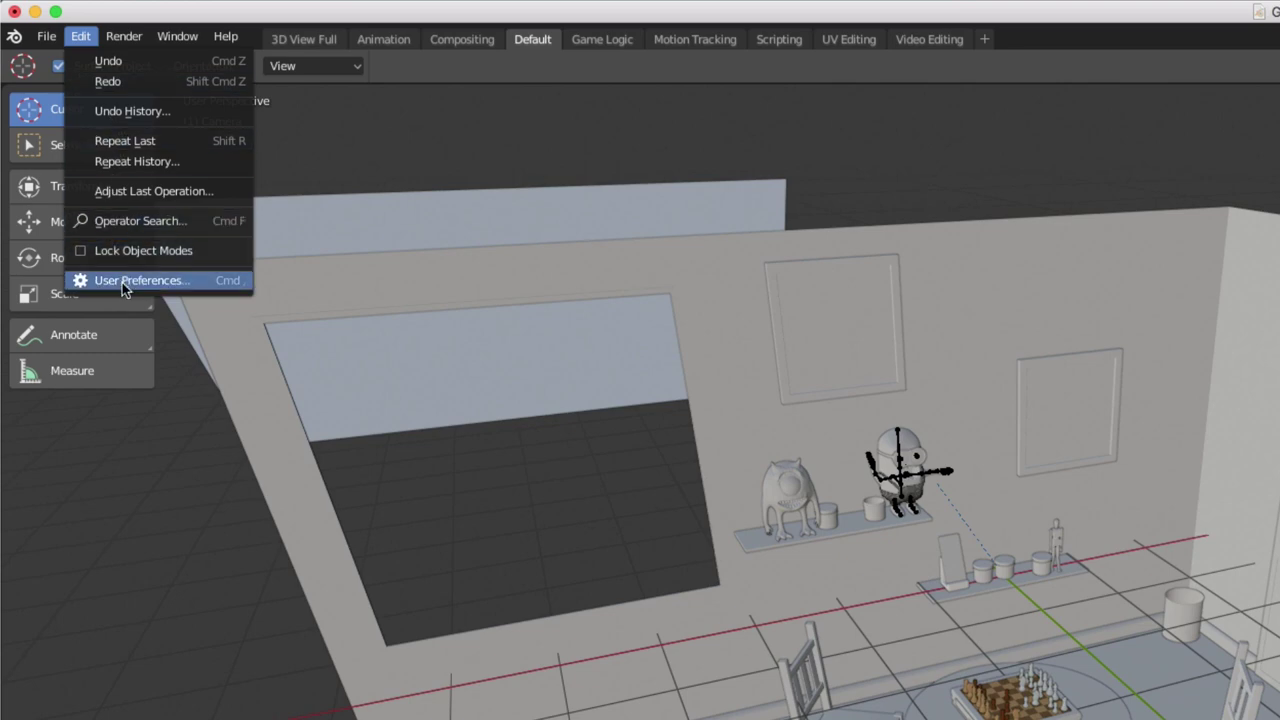
click(123, 284)
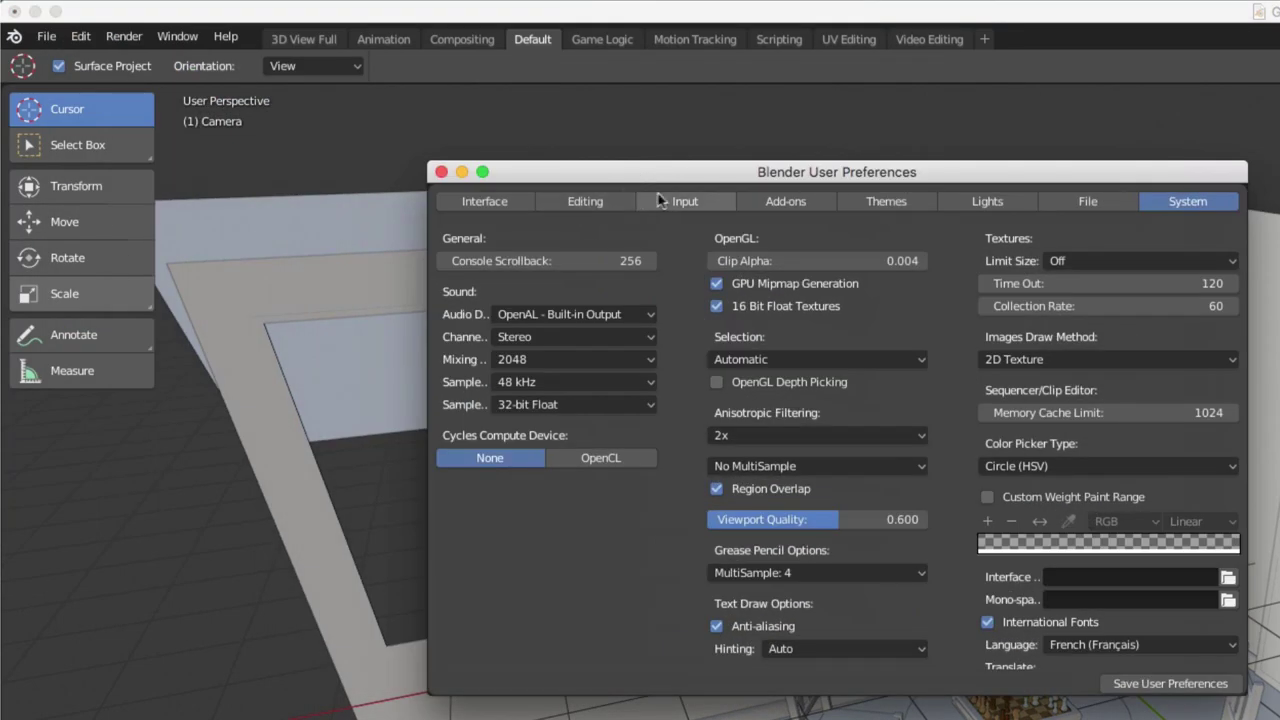
click(695, 203)
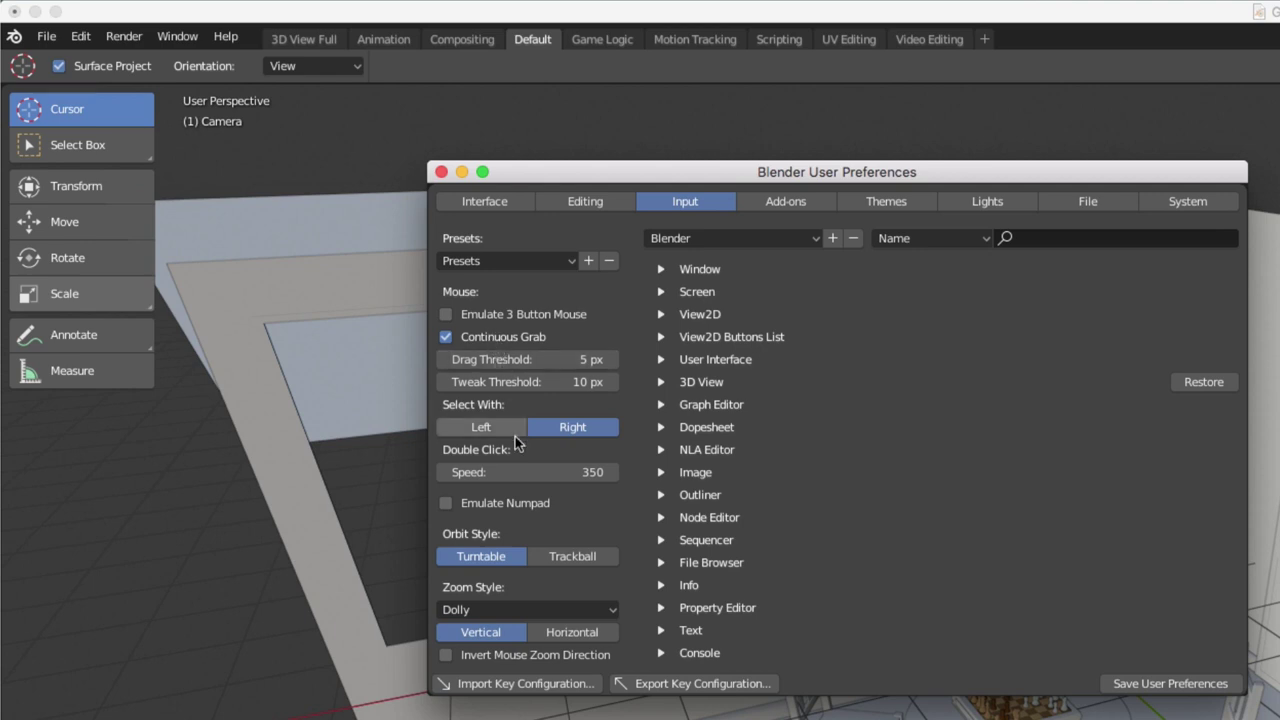
scroll(480, 440, down, 2)
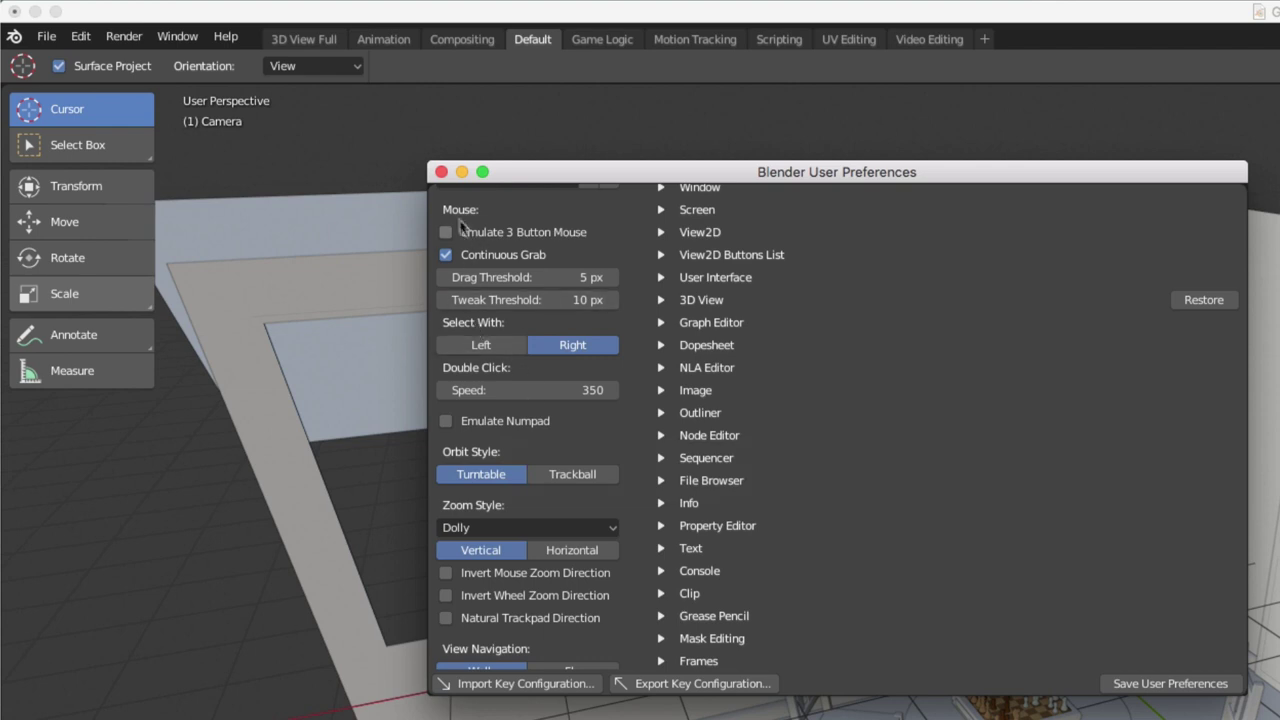
click(441, 172)
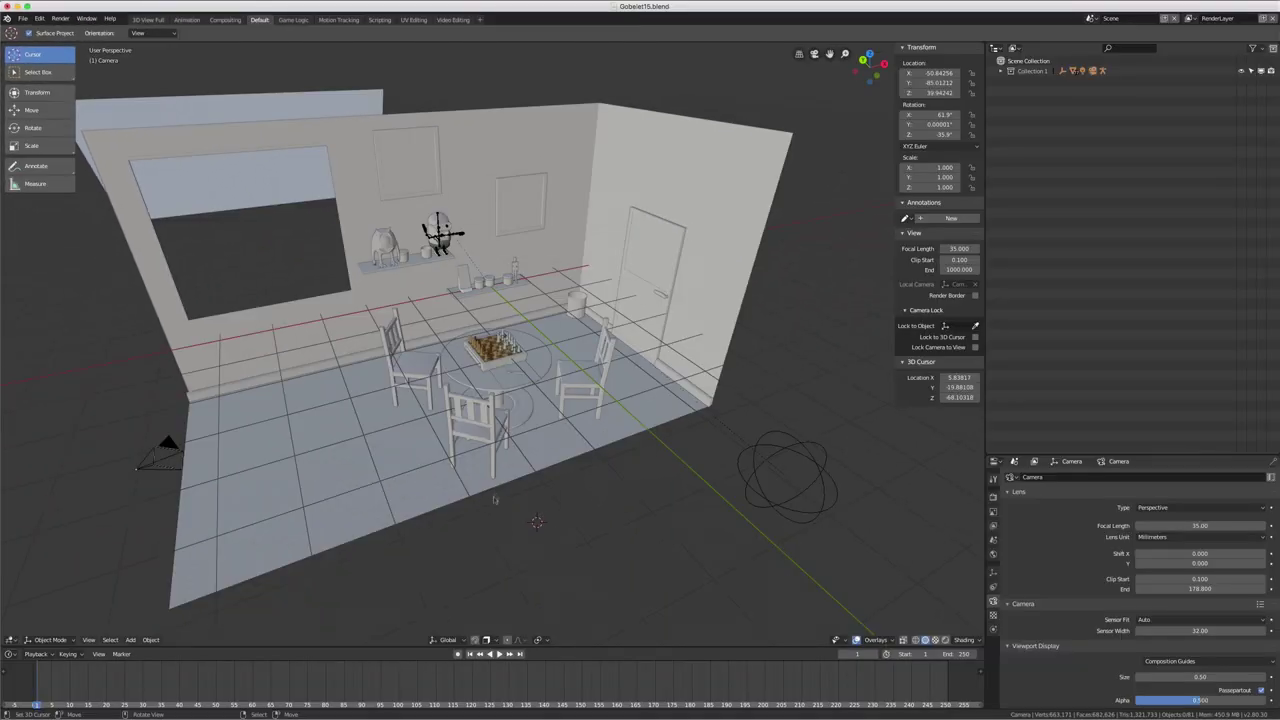
Step: Orbit to a new angle and toggle orthographic/perspective projection, ending in perspective
middle_drag(544, 374, 701, 257)
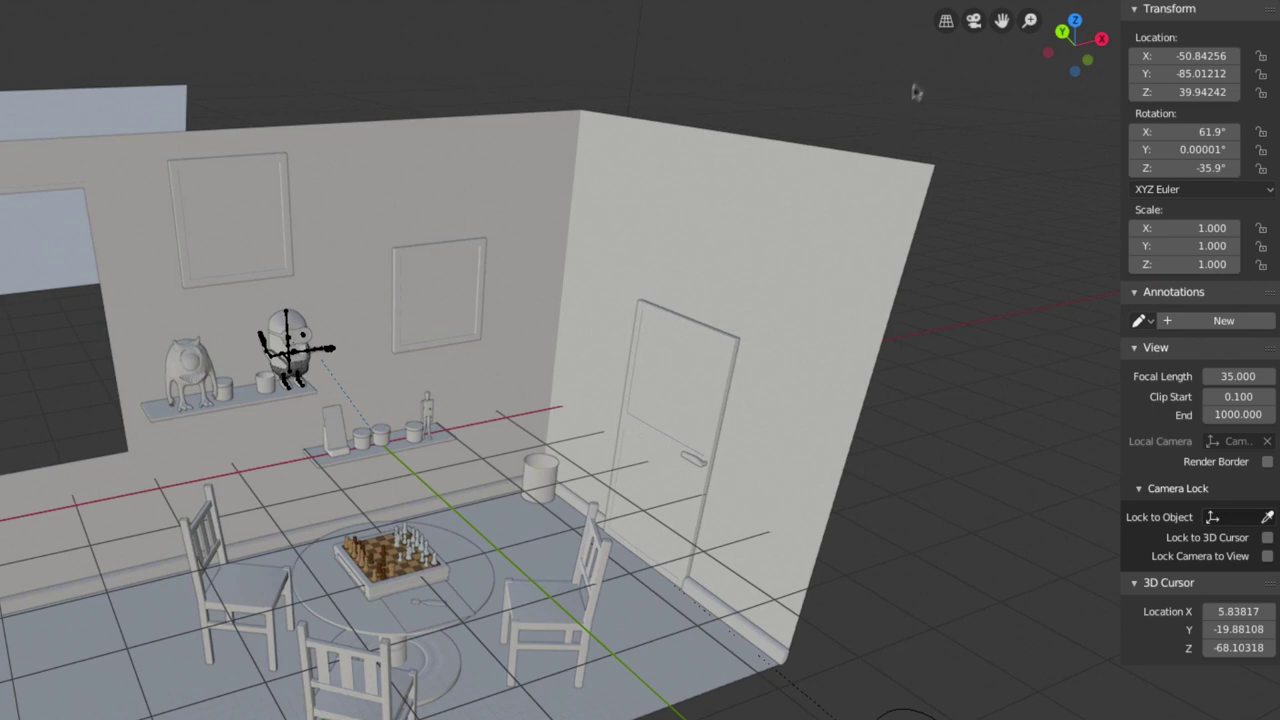
click(946, 21)
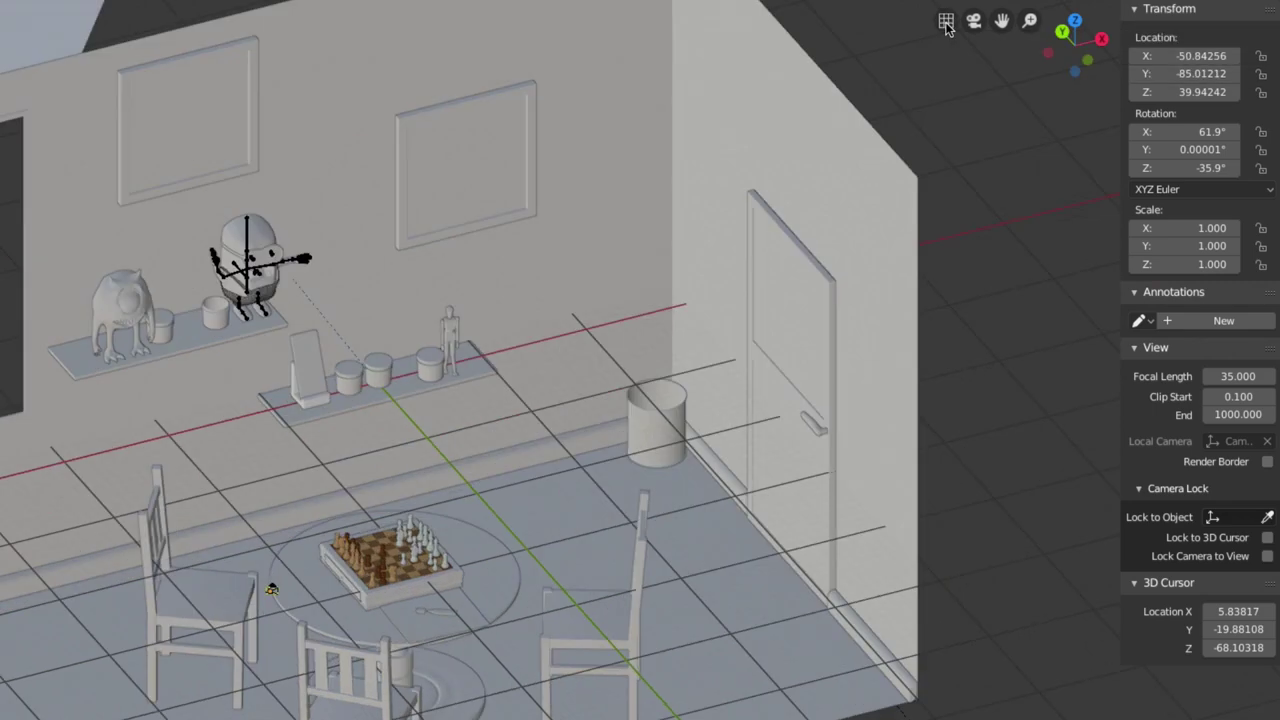
click(946, 22)
click(946, 22)
click(946, 22)
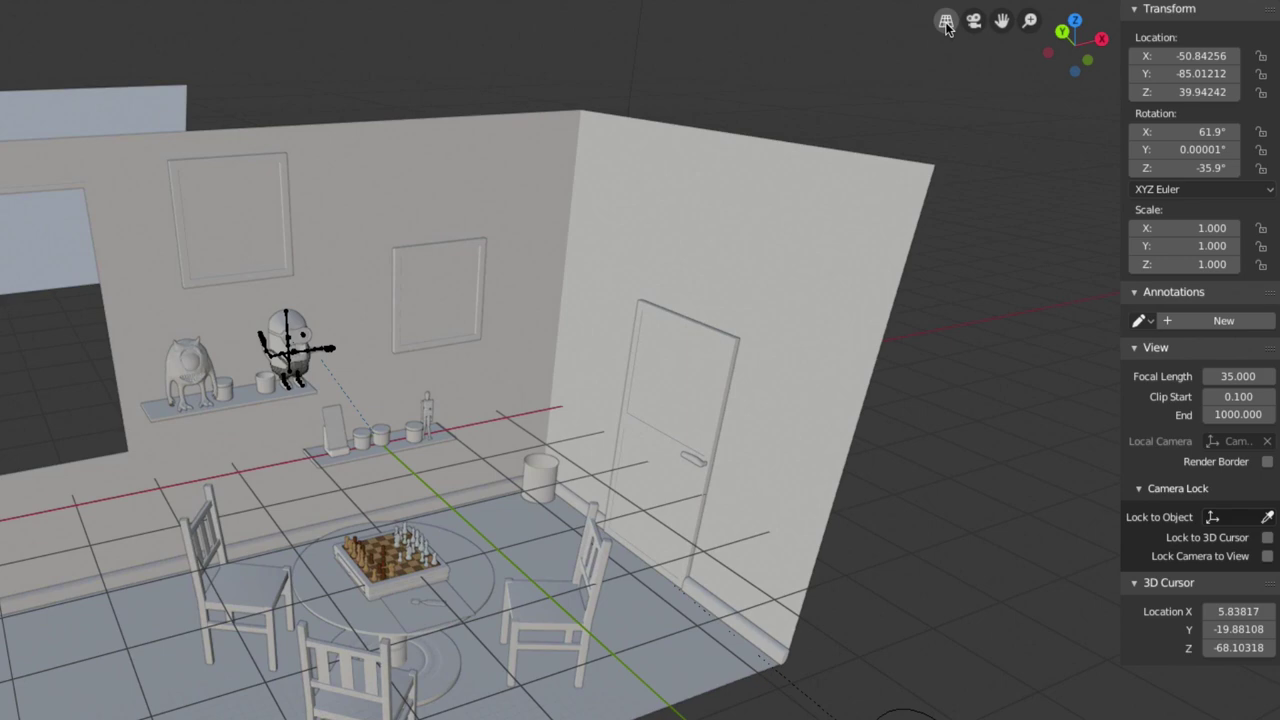
Step: Look through the scene camera, return to free perspective, then pan and zoom out over the whole room
click(973, 21)
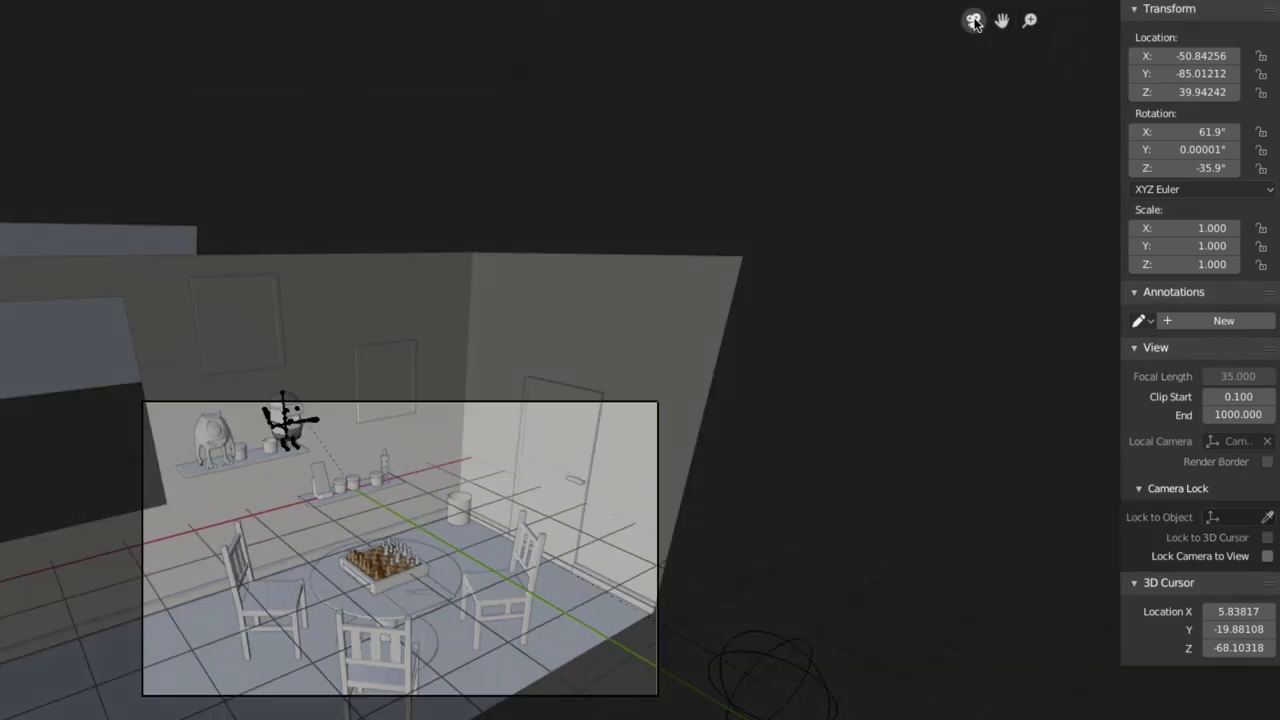
click(973, 21)
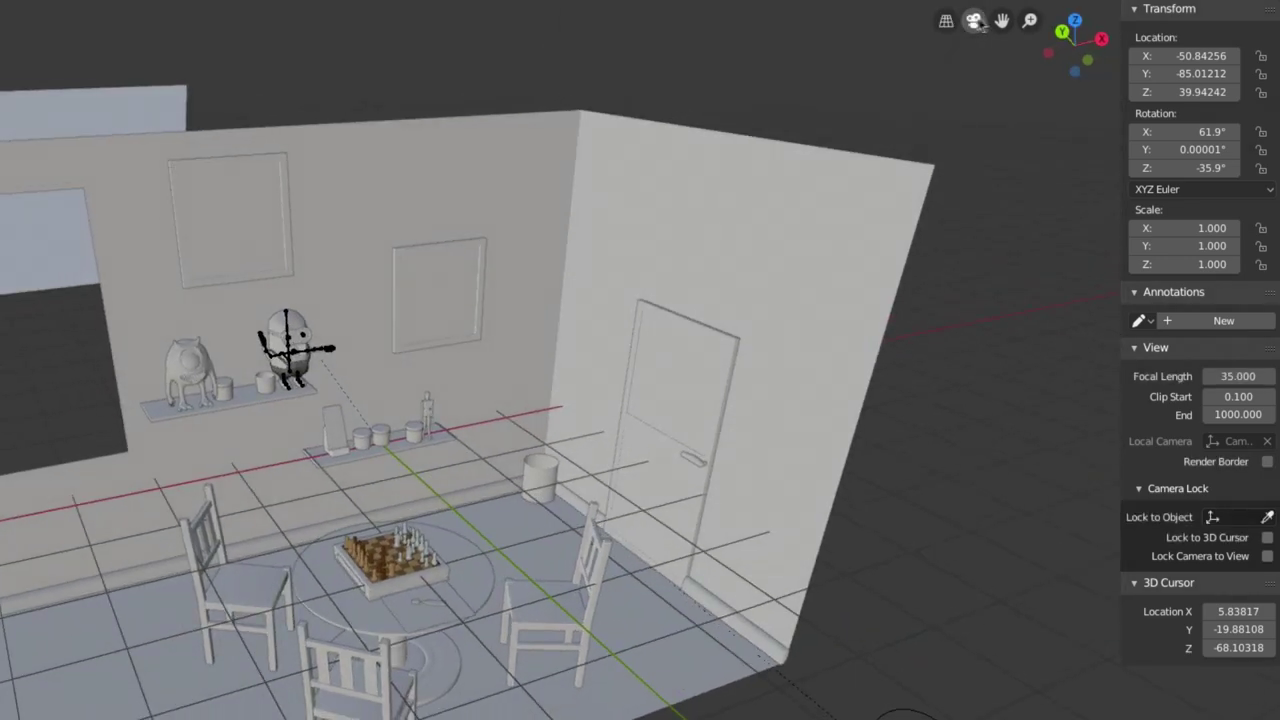
drag(1002, 21, 1001, 21)
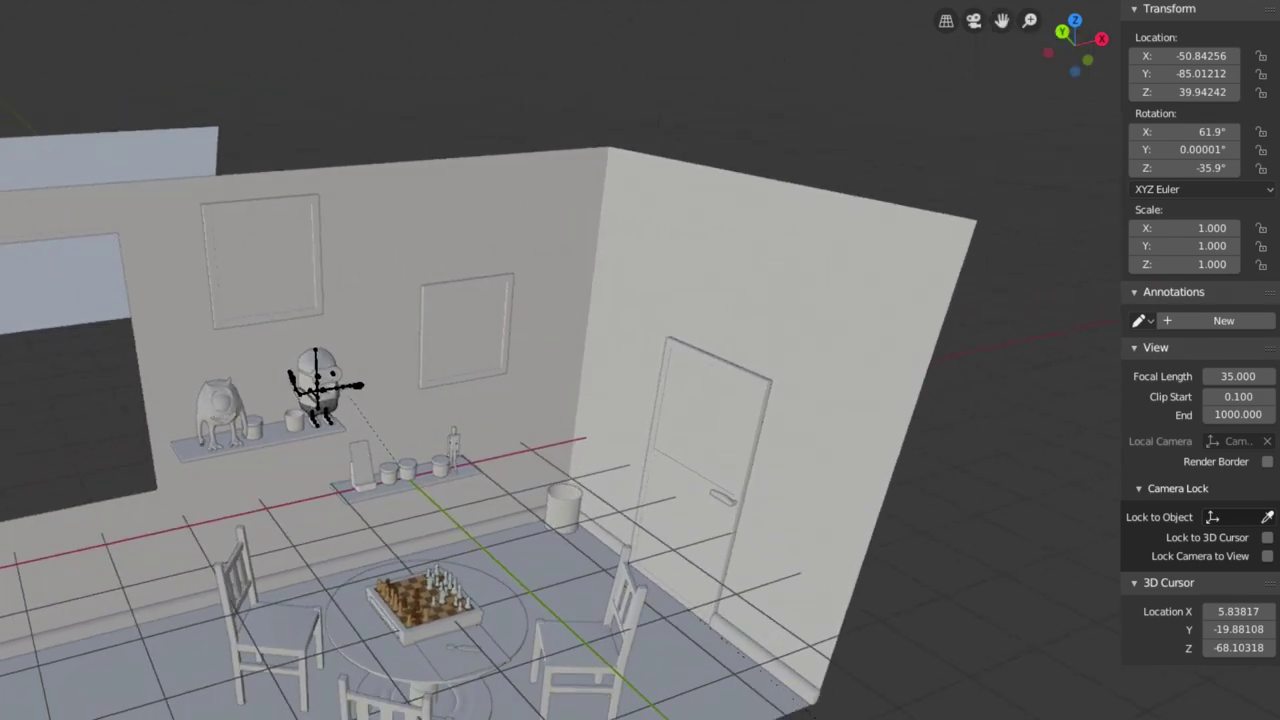
mouse_move(1029, 21)
mouse_down()
mouse_move(1029, 60)
mouse_move(910, 198)
mouse_up()
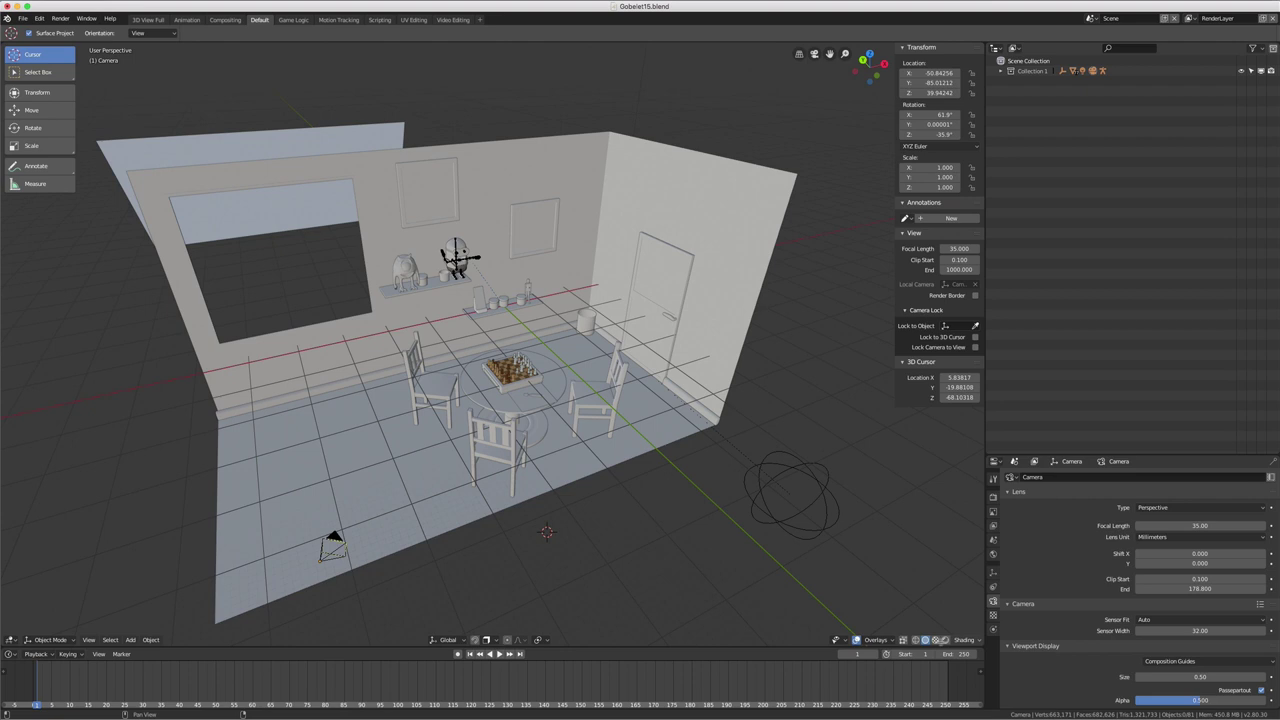
Step: Split the 3D view into side-by-side views, then split the right one into two stacked views
drag(982, 644, 445, 640)
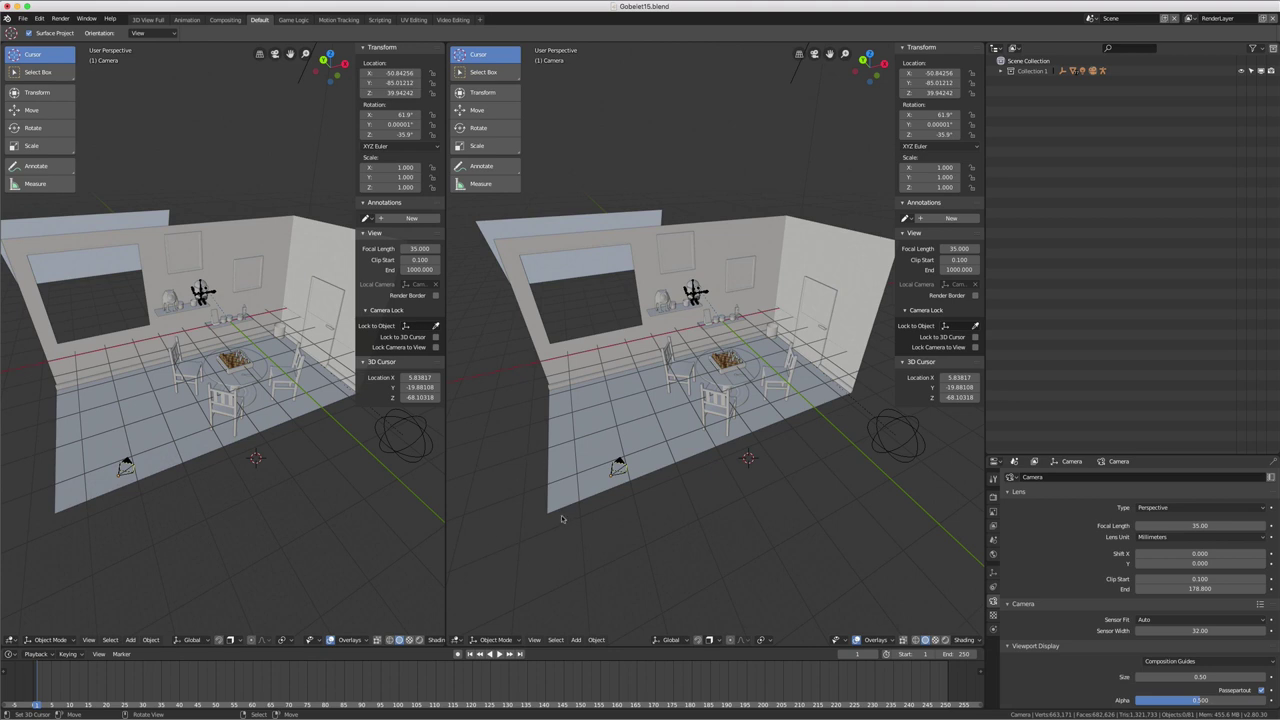
right_click(448, 434)
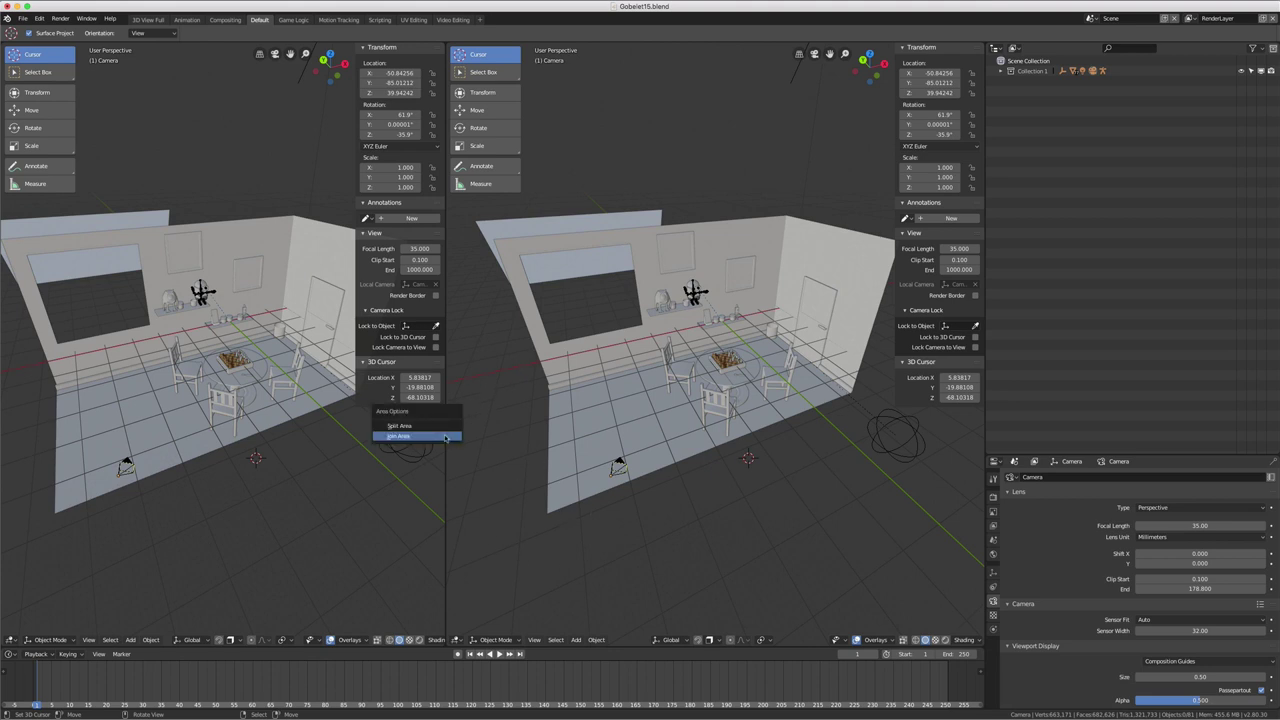
click(441, 425)
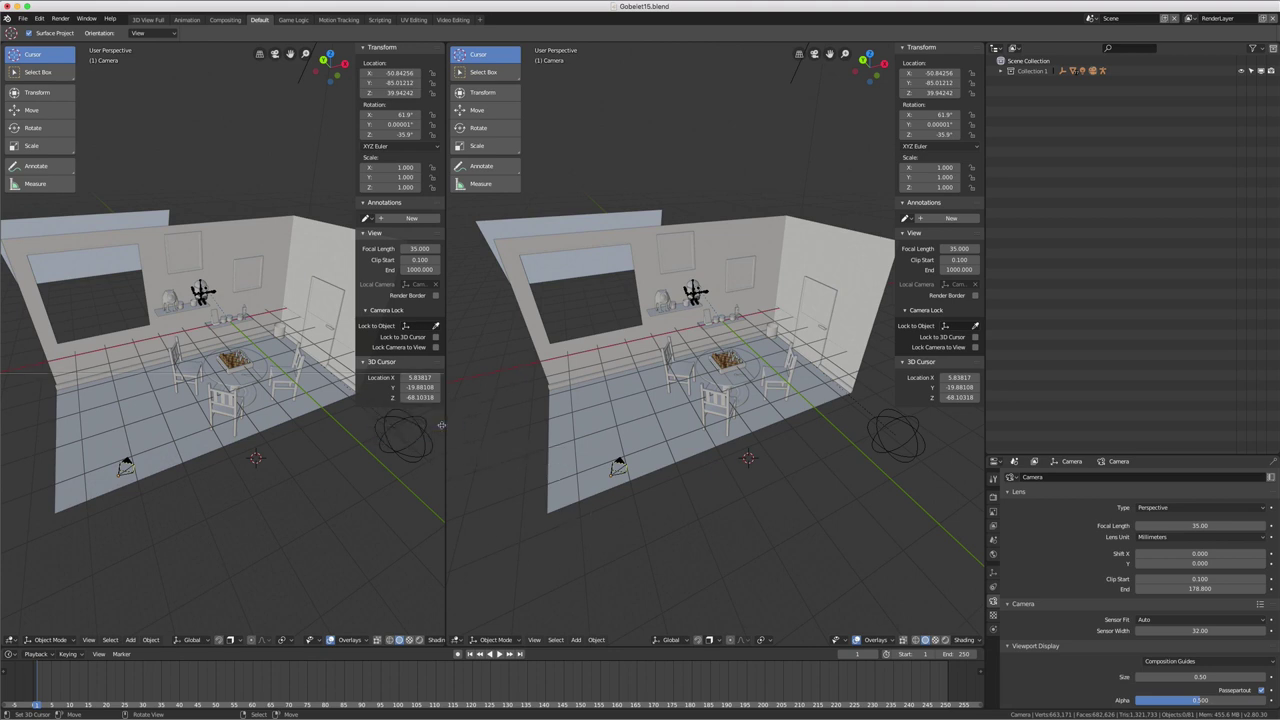
click(612, 328)
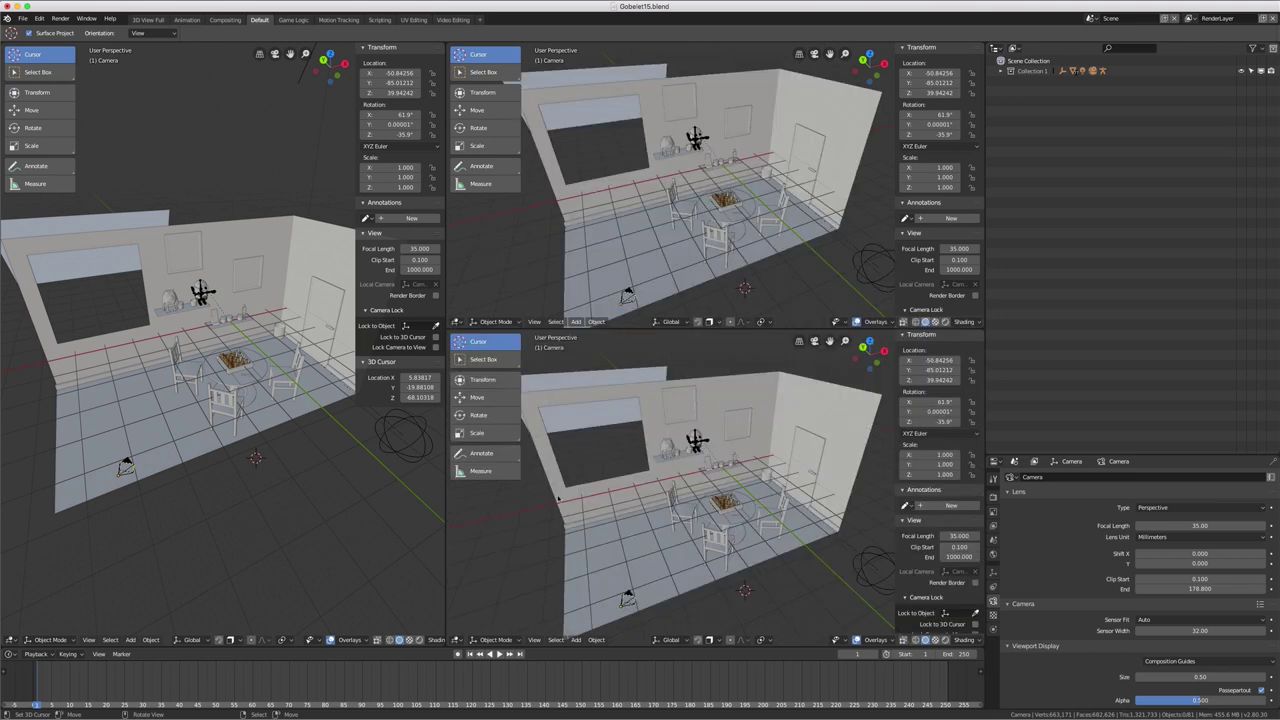
Step: Join the lower right viewport into the upper one with Join Area
right_click(444, 530)
right_click(636, 330)
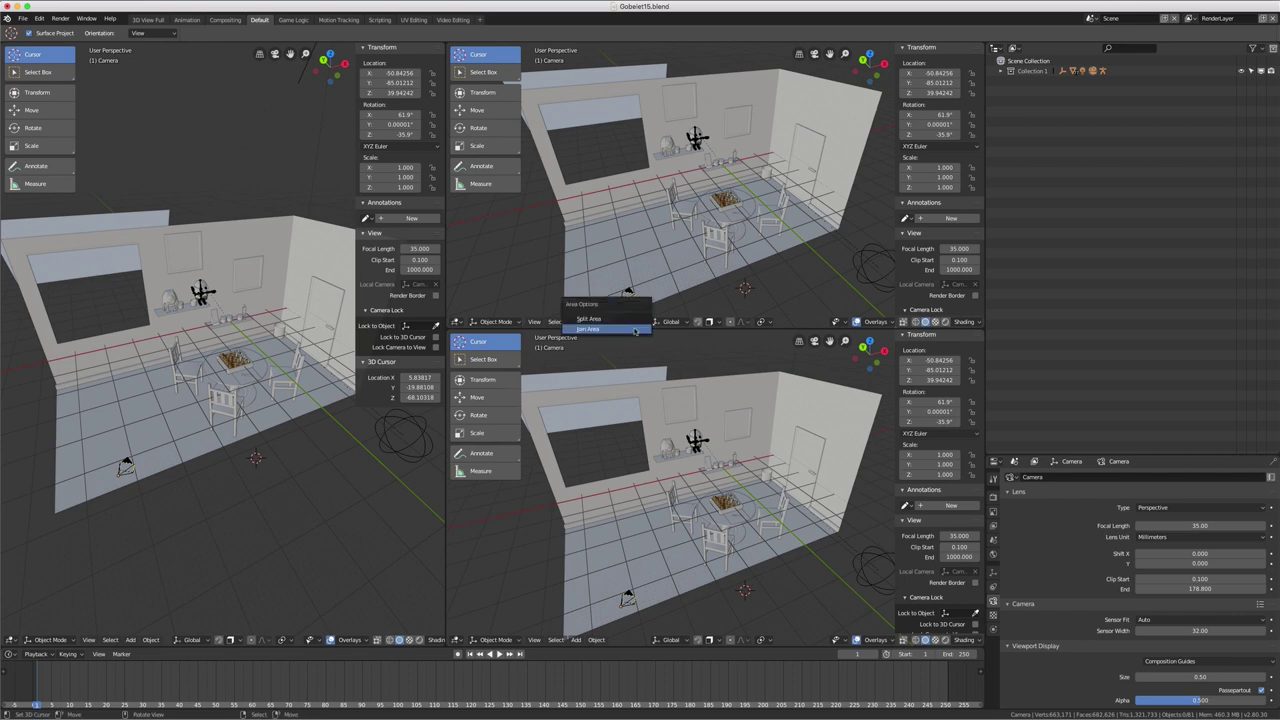
click(634, 330)
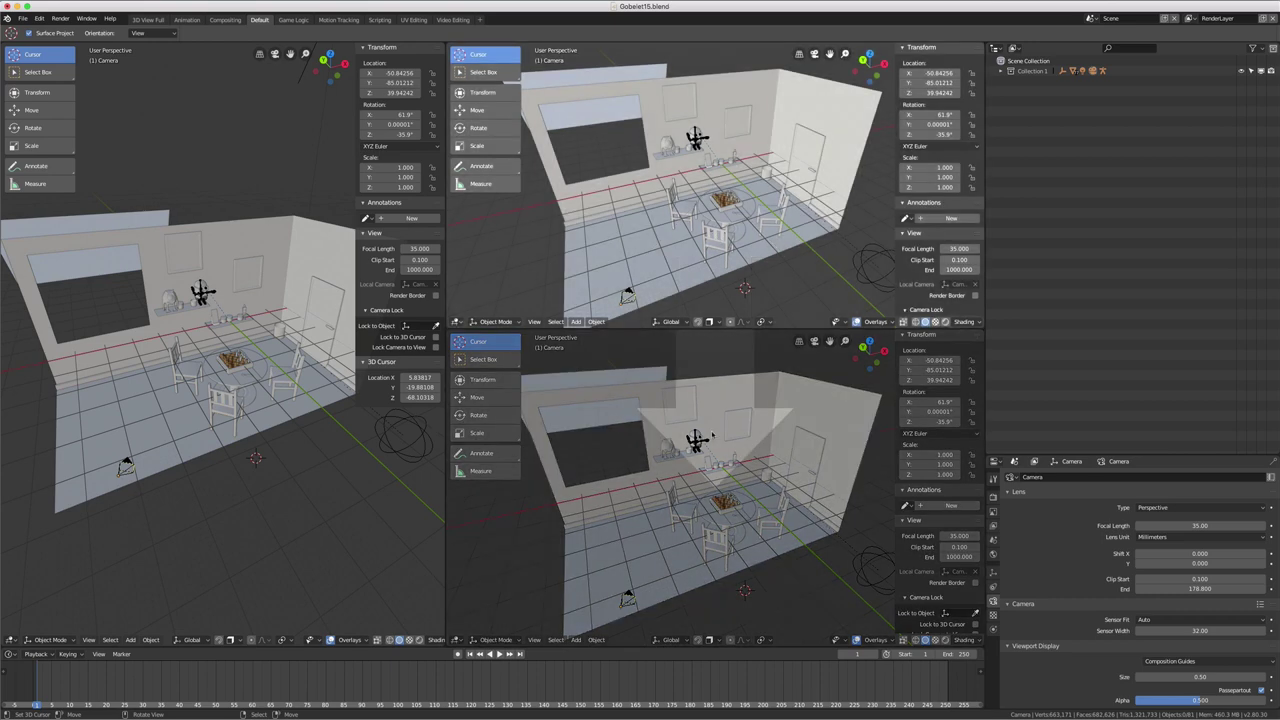
click(712, 434)
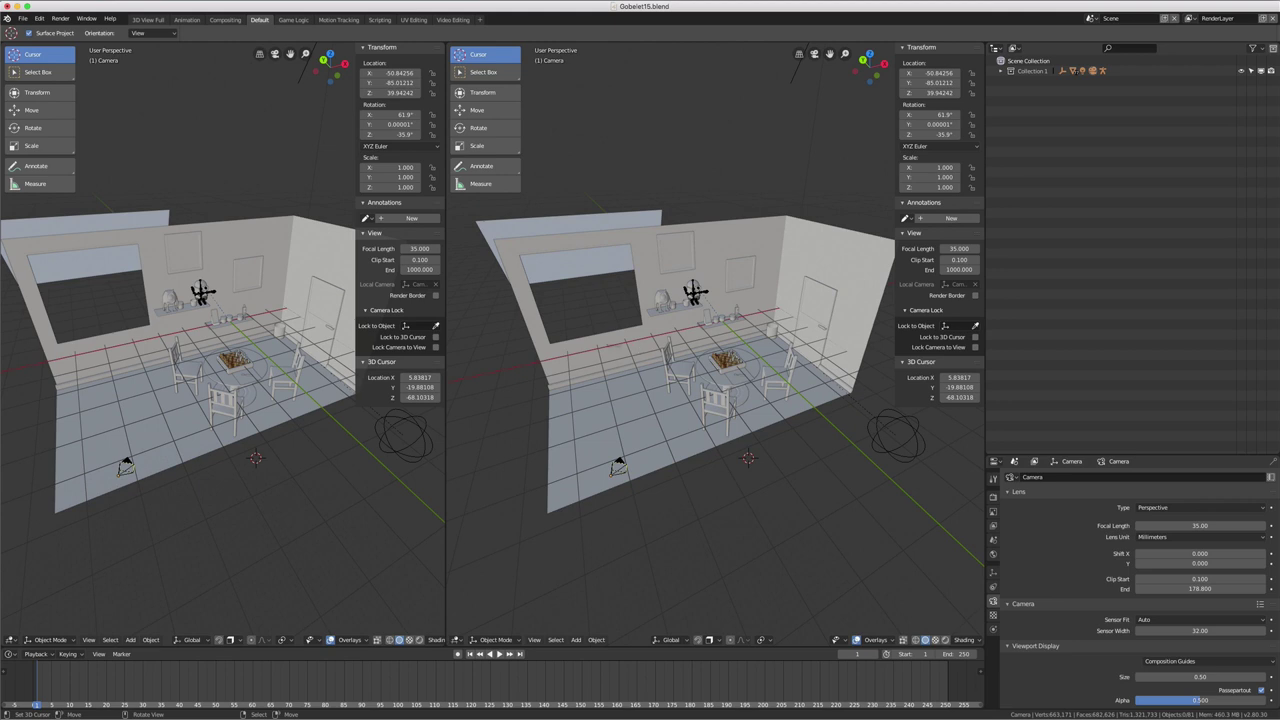
Step: Split the right viewport and set top, front and right orthographic views in the three areas
right_click(446, 412)
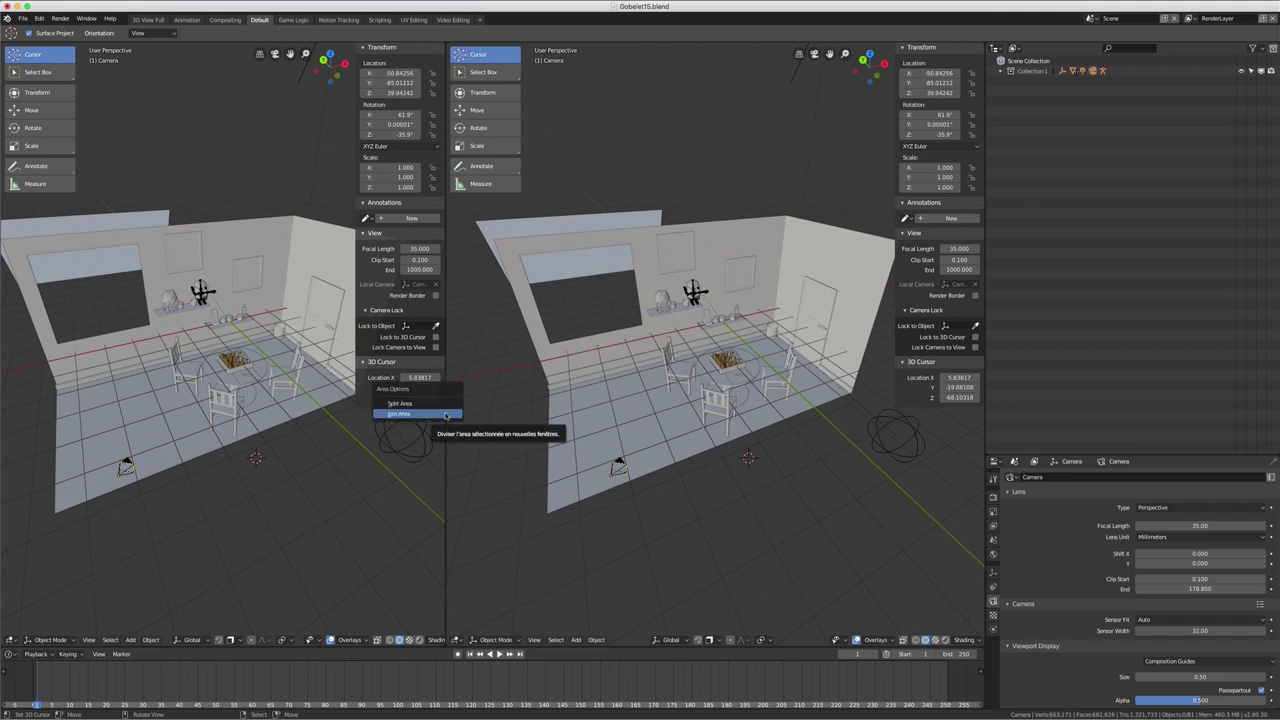
click(446, 414)
click(576, 326)
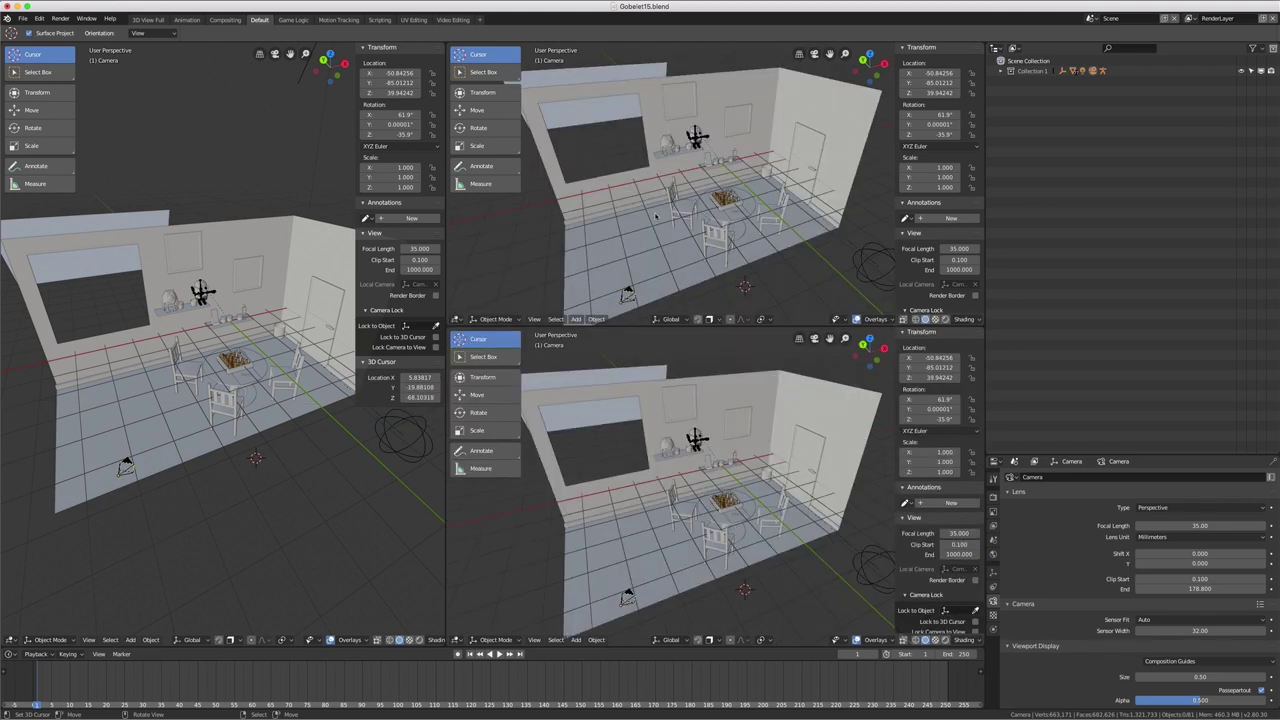
key(KP_7)
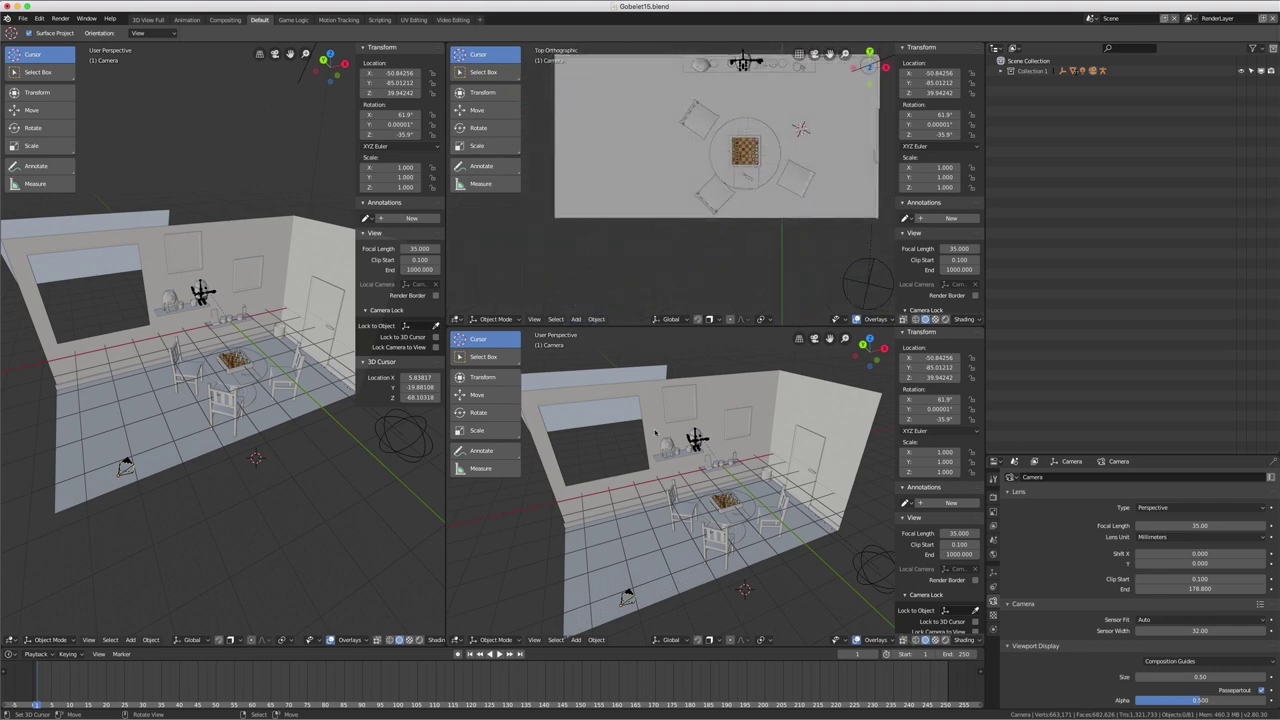
key(KP_1)
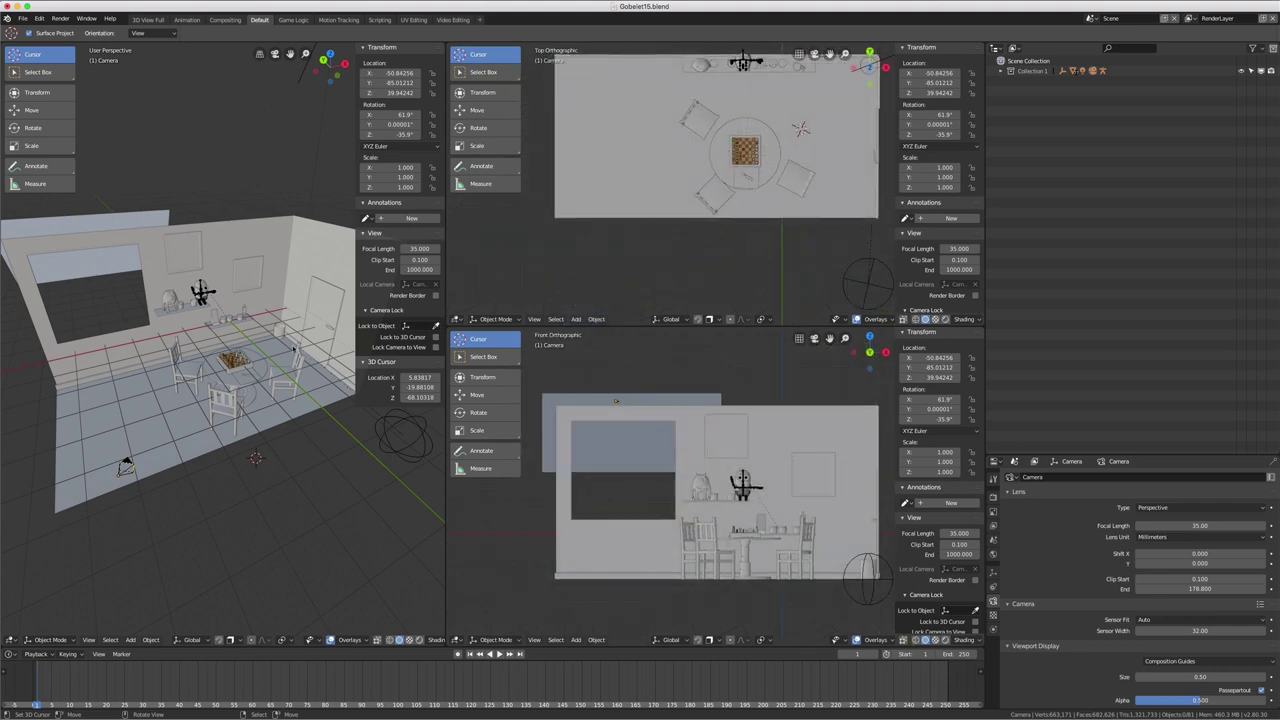
key(KP_3)
scroll(281, 322, down, 1)
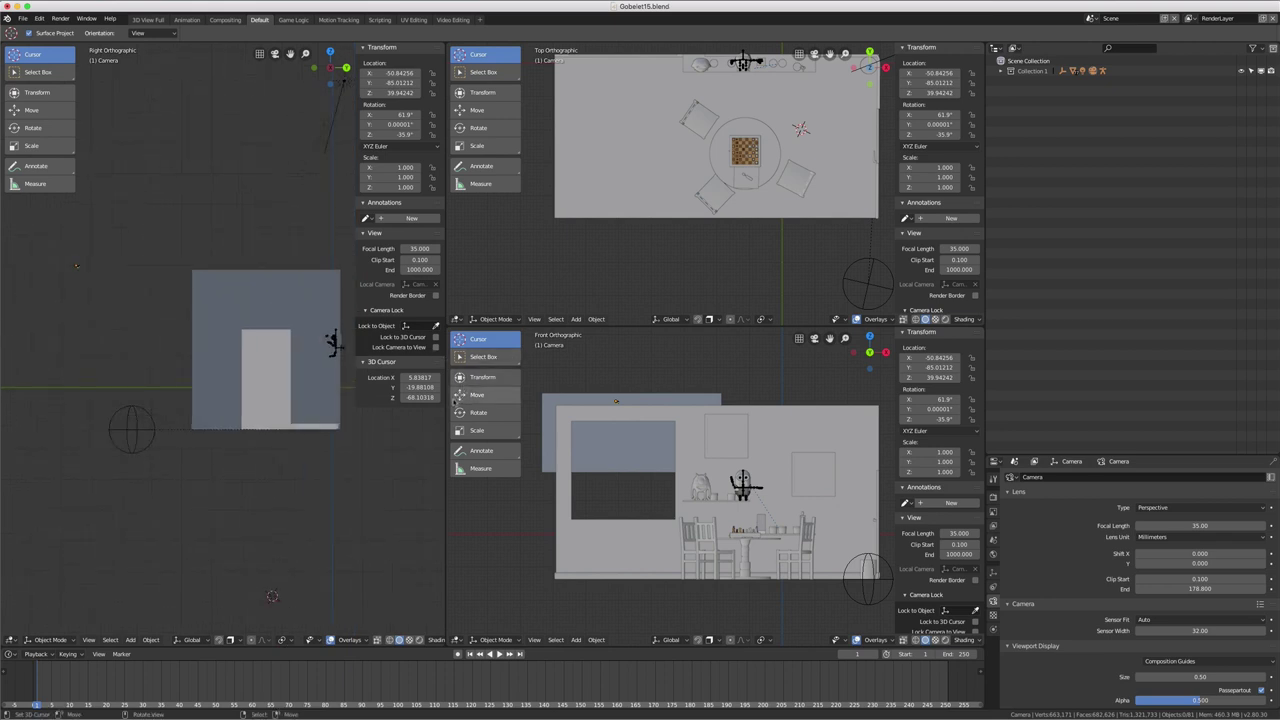
Step: Join the front view into the top view, then cancel joining the left and right viewports
right_click(641, 325)
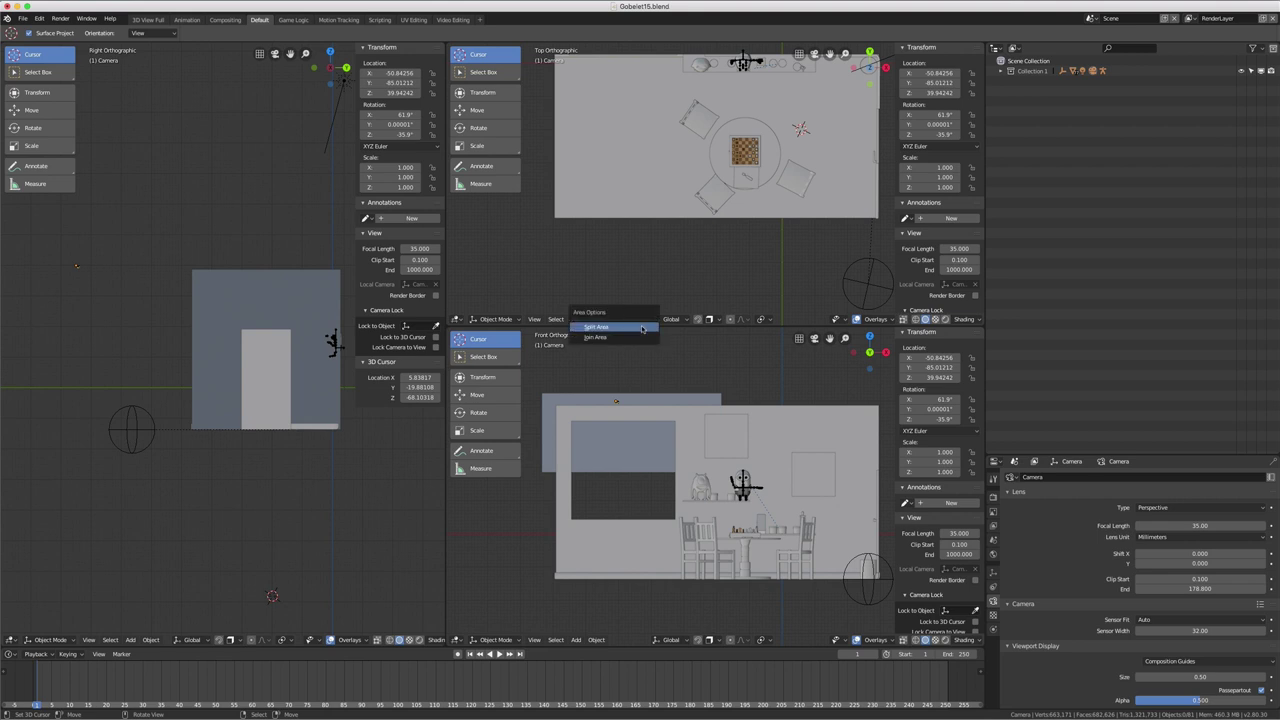
click(615, 331)
click(674, 406)
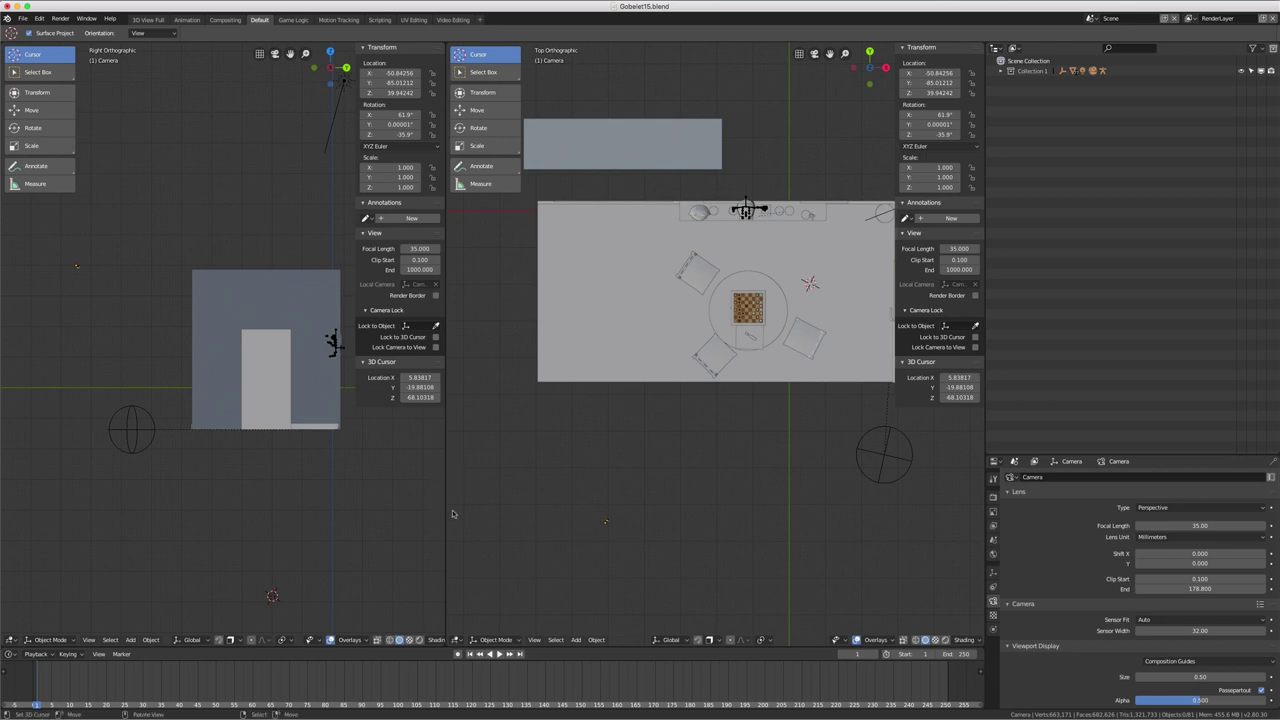
right_click(445, 491)
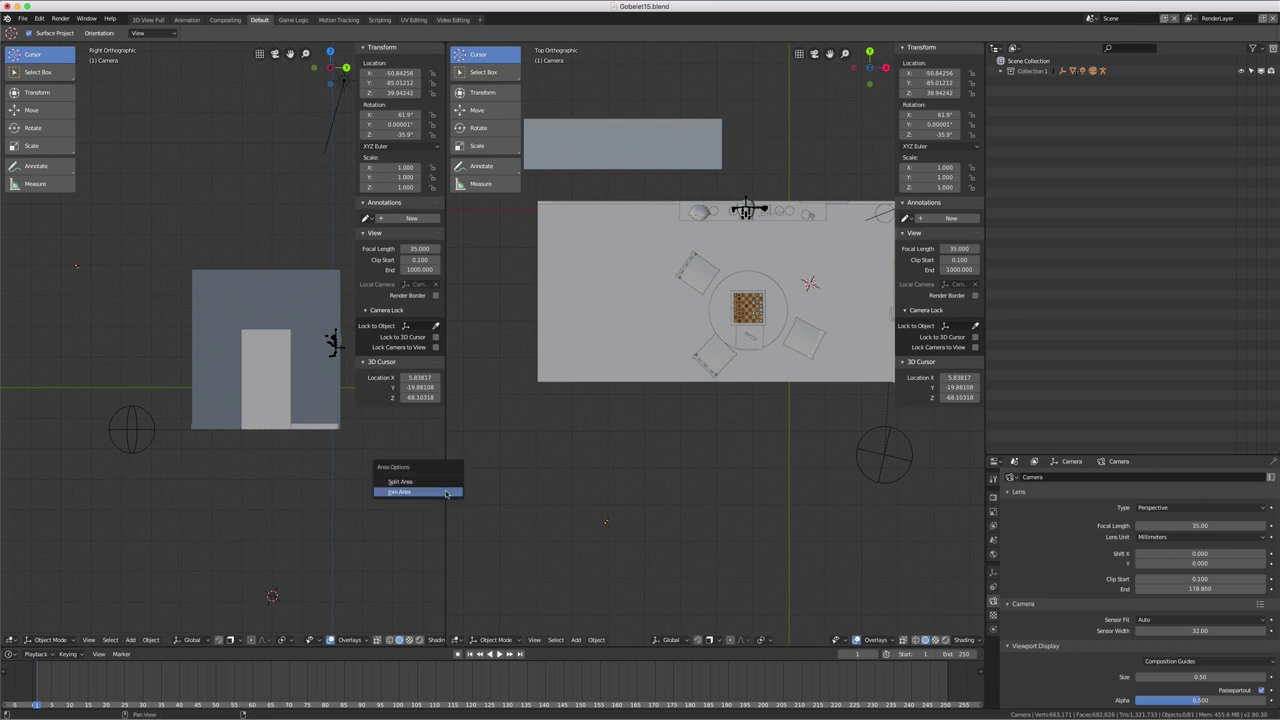
click(420, 488)
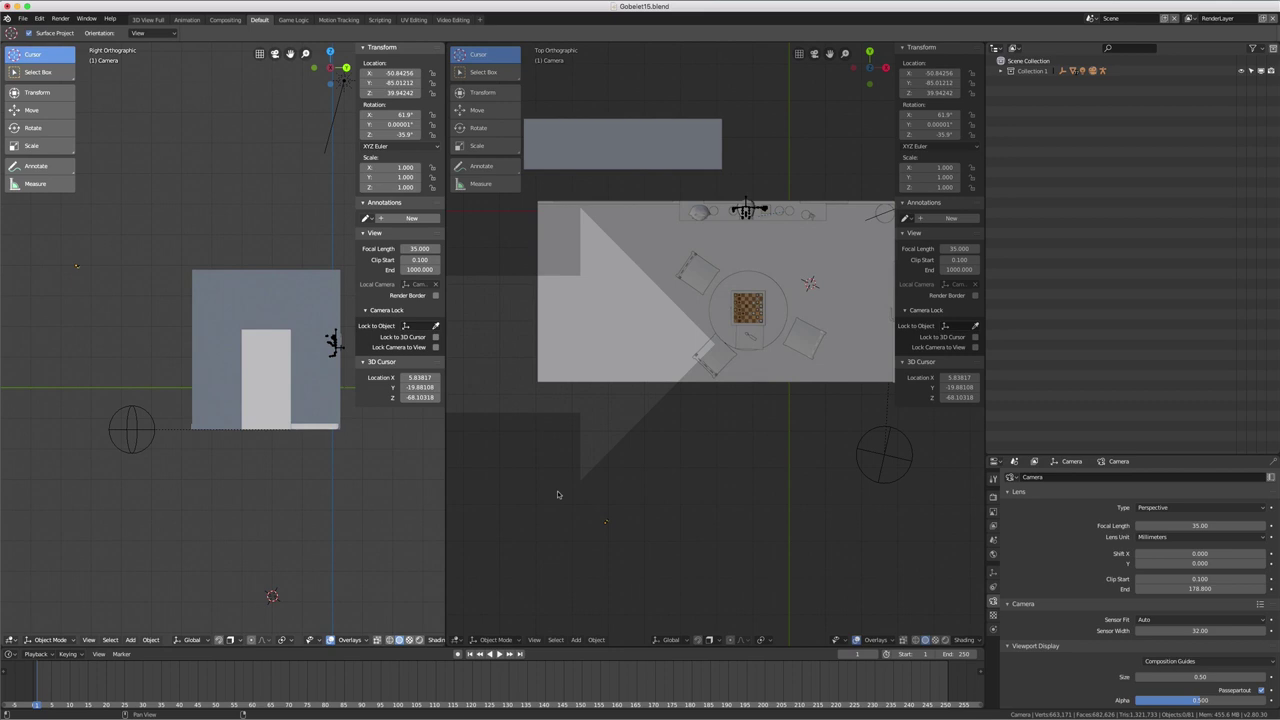
key(Escape)
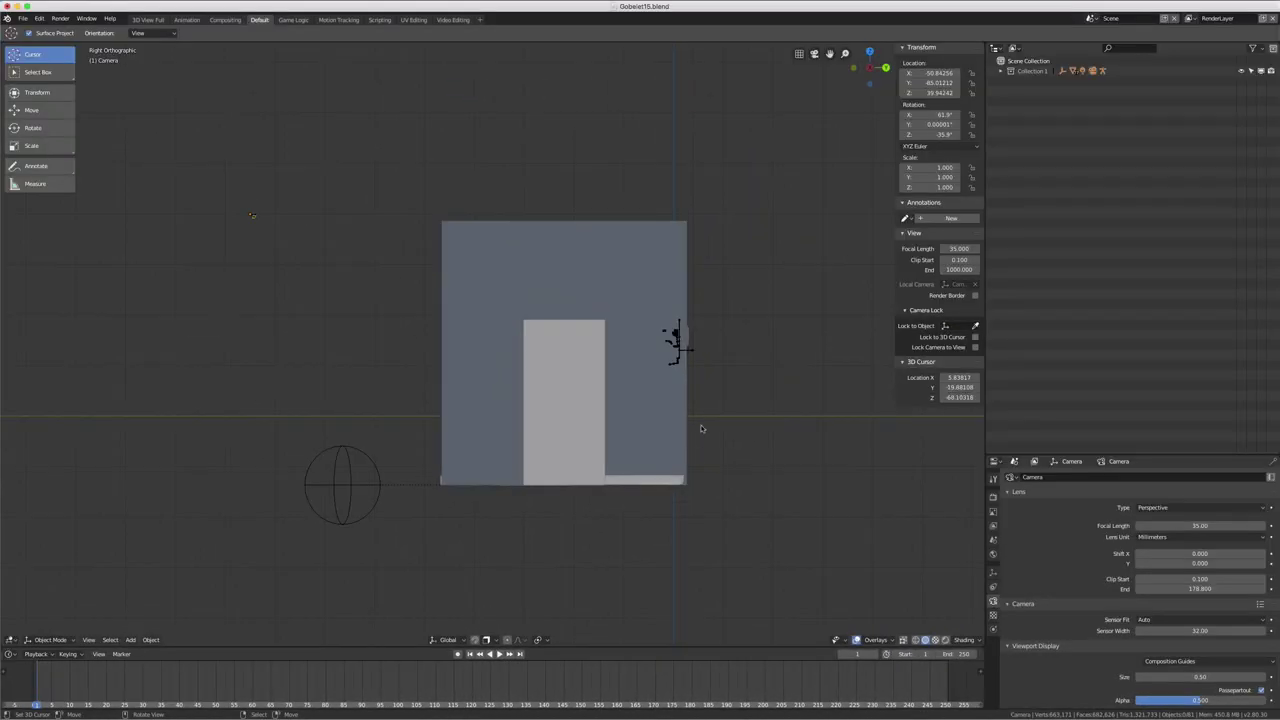
Step: Orbit from right orthographic into a perspective view and zoom in on the furnished room
scroll(701, 428, down, 3)
middle_drag(472, 422, 618, 437)
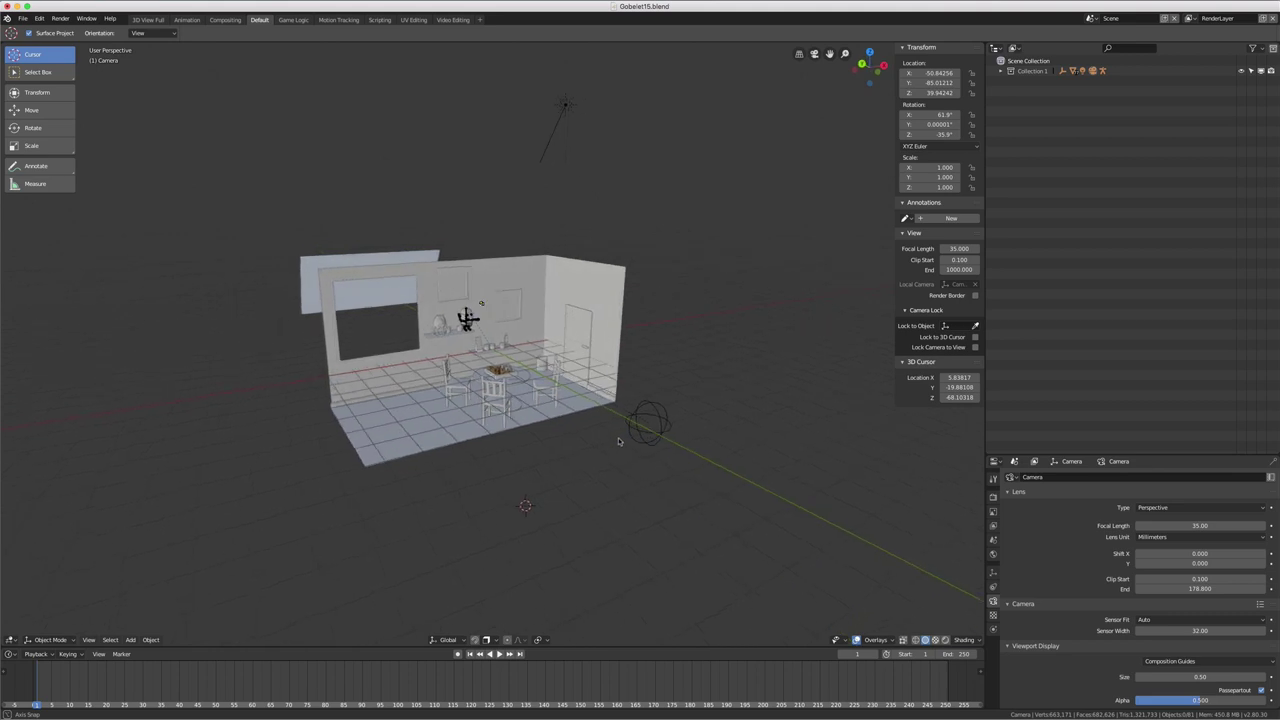
scroll(618, 437, up, 2)
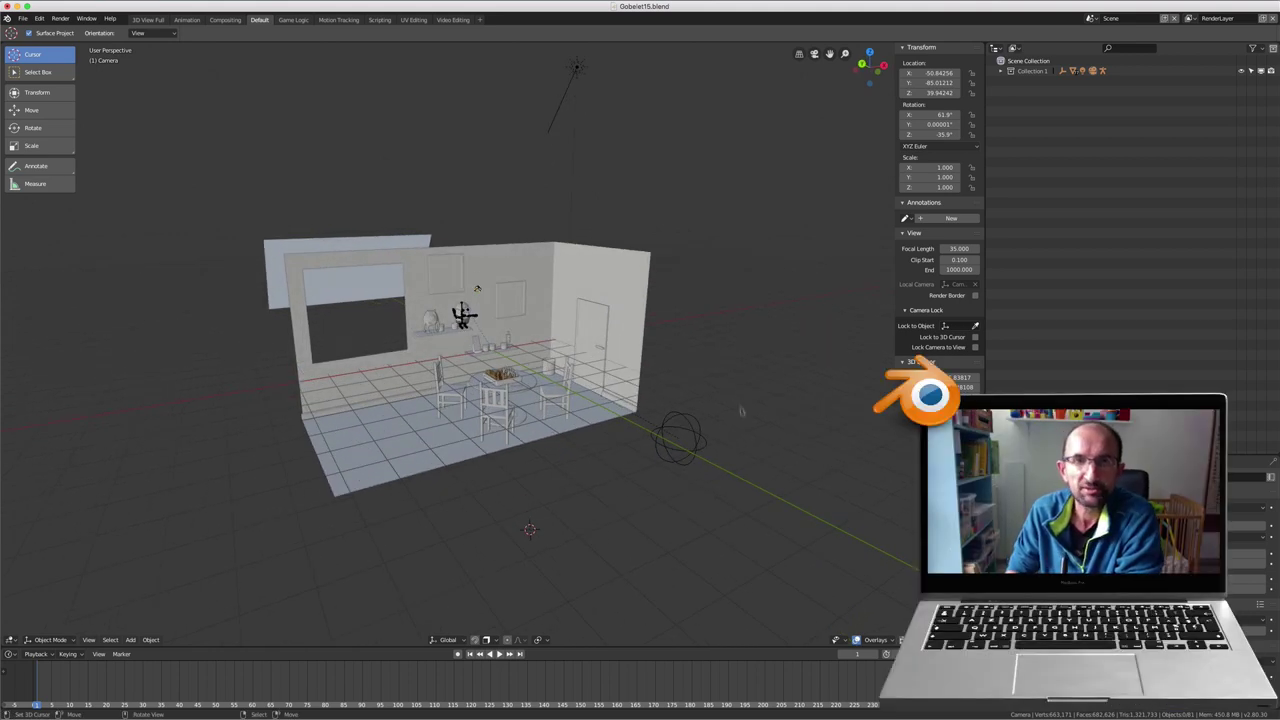
mouse_move(620, 385)
middle_down()
mouse_move(604, 385)
mouse_move(585, 320)
middle_up()
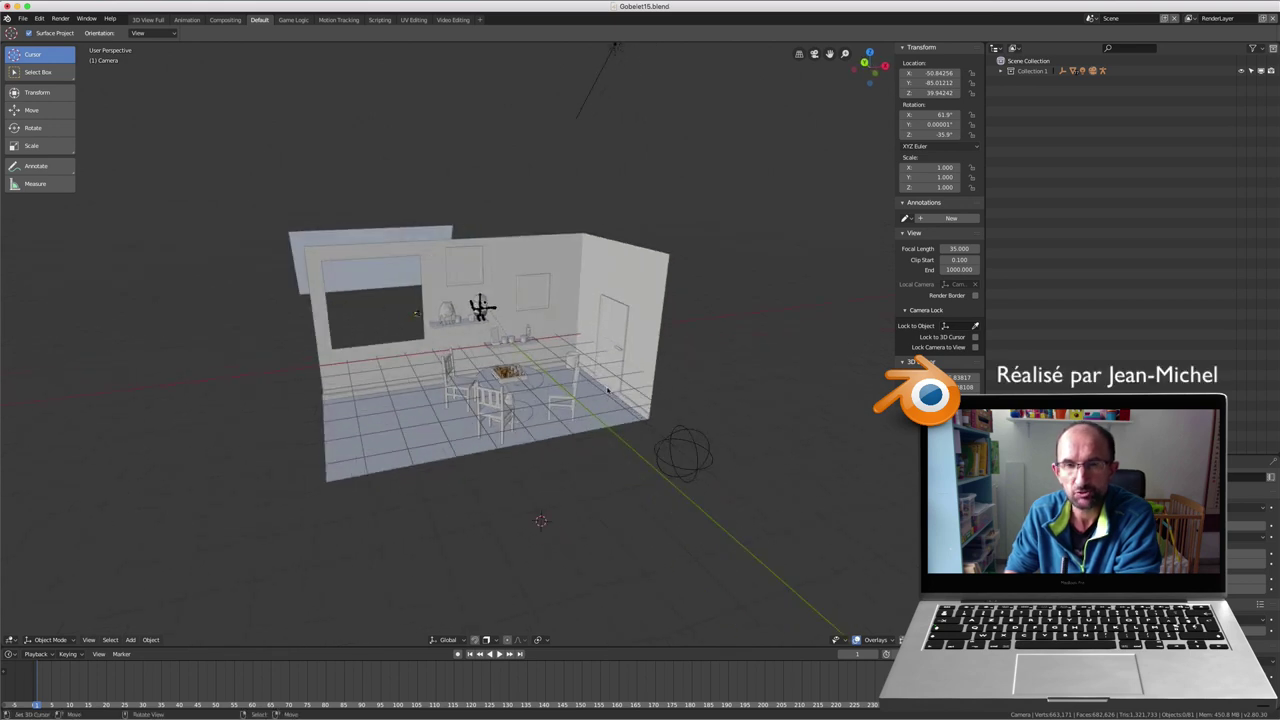
scroll(577, 295, up, 2)
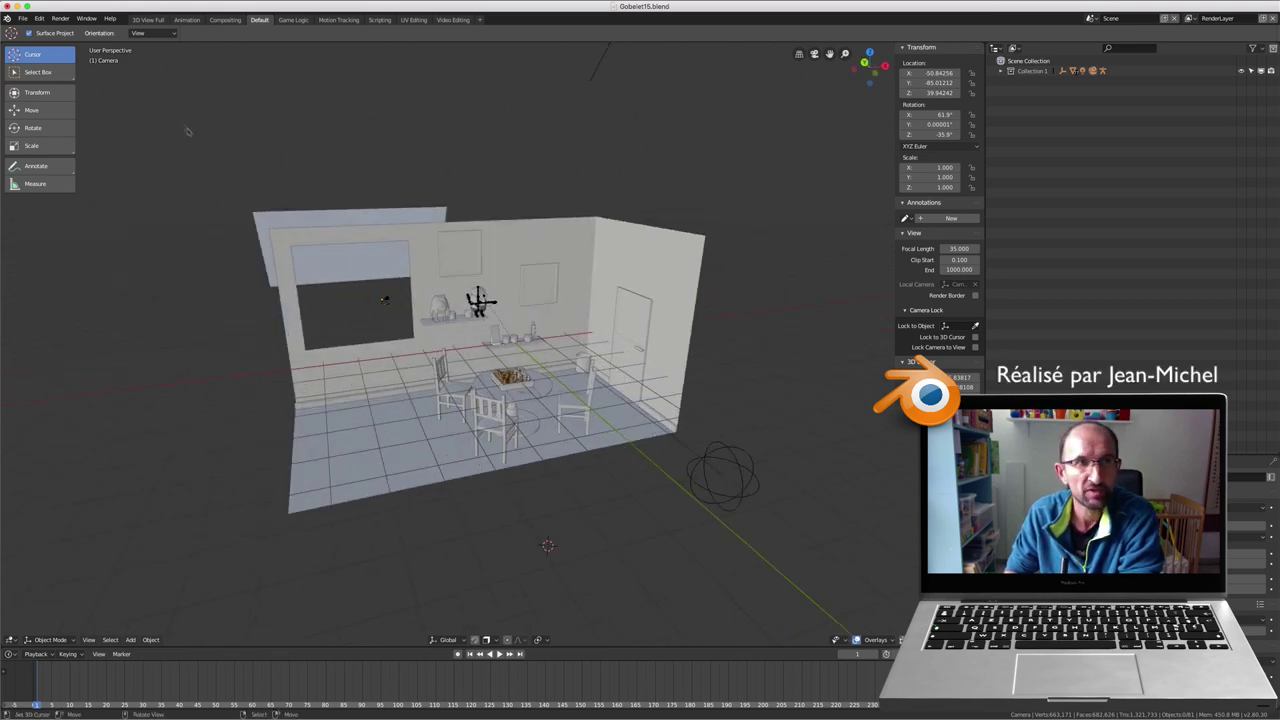
click(40, 18)
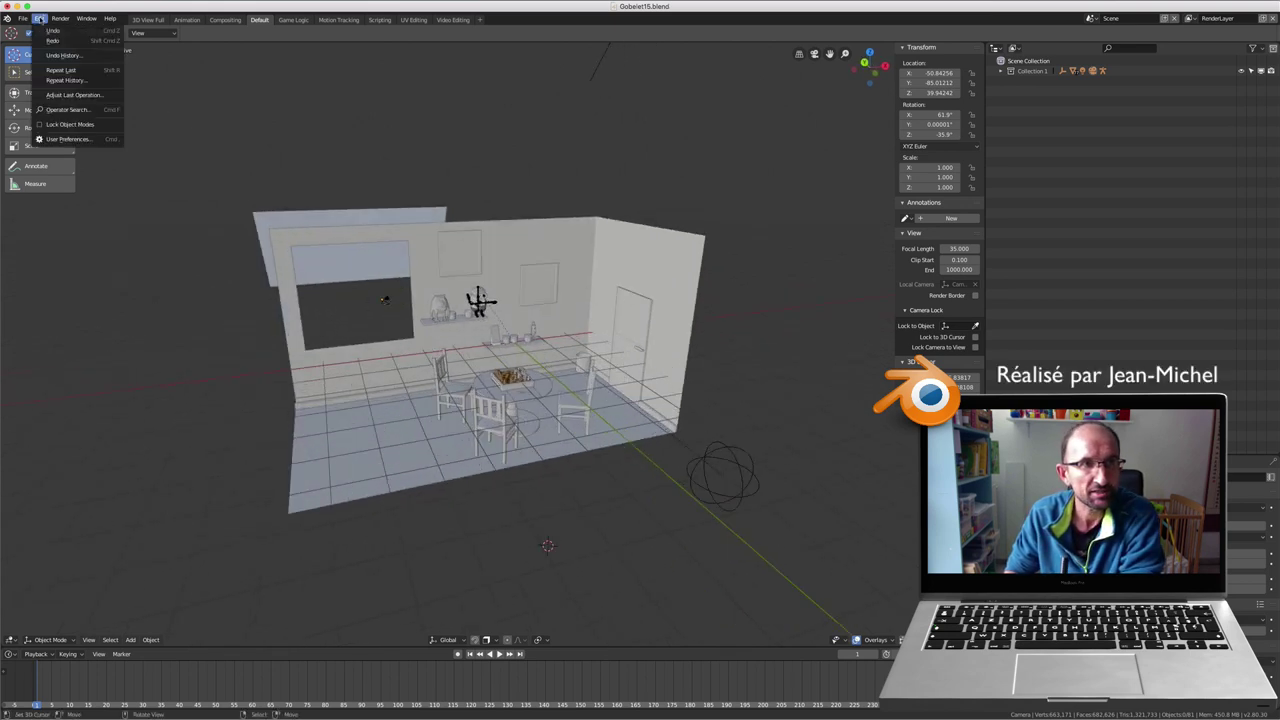
click(68, 139)
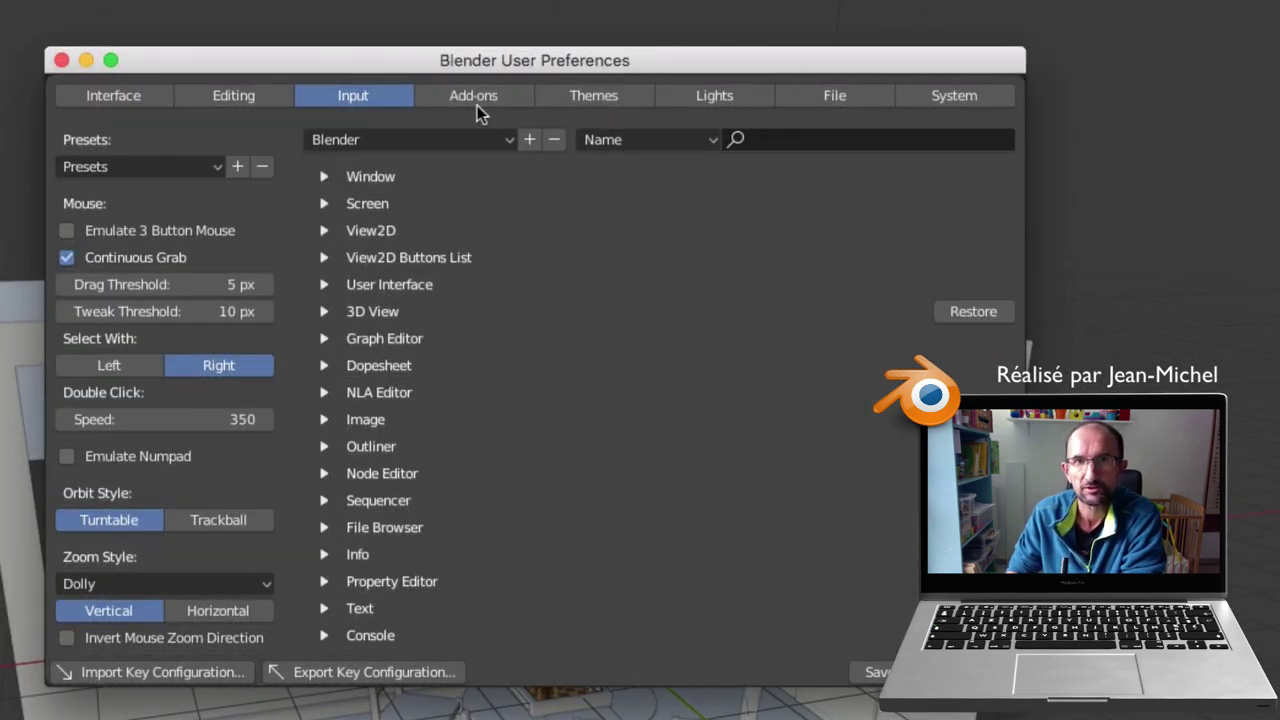
click(757, 139)
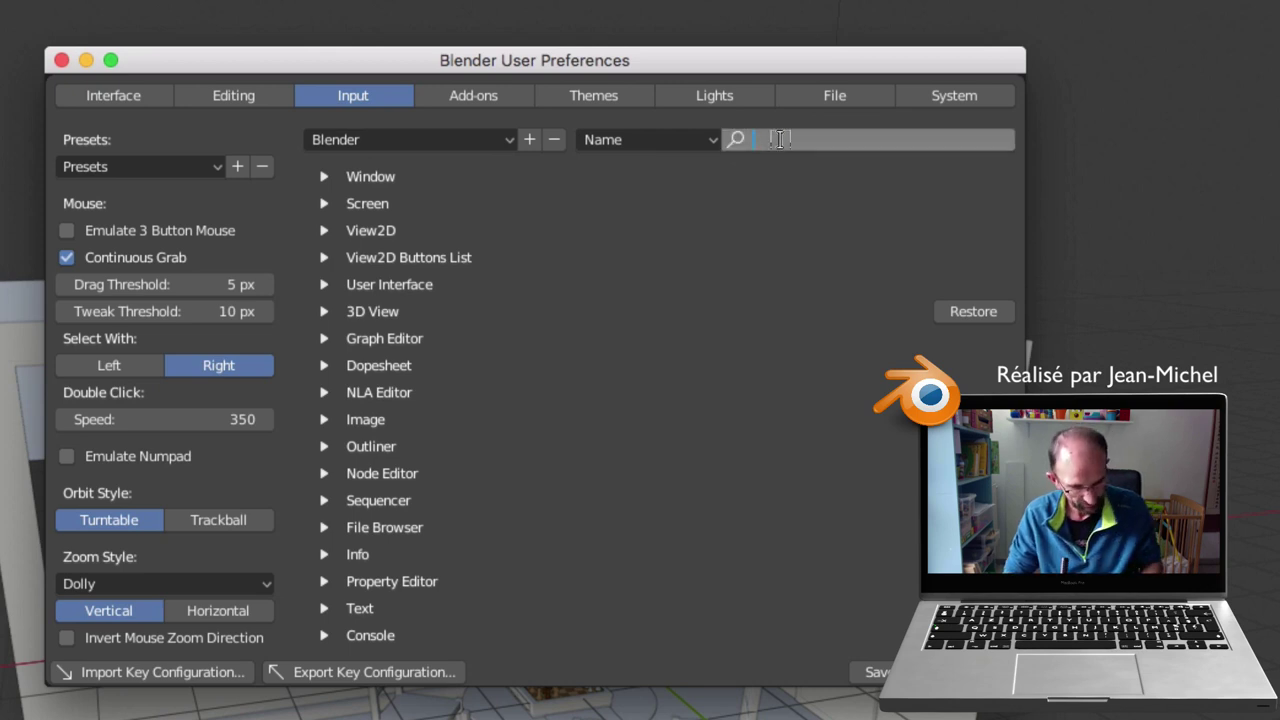
text(pie)
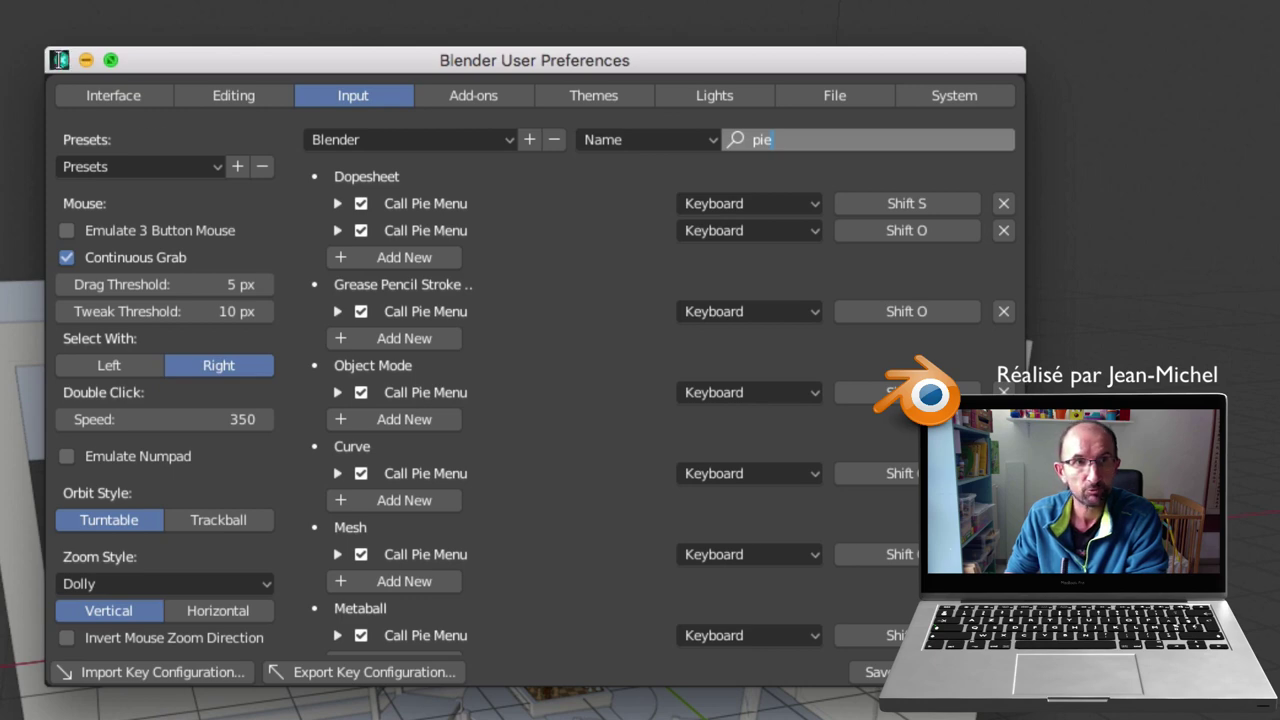
click(61, 60)
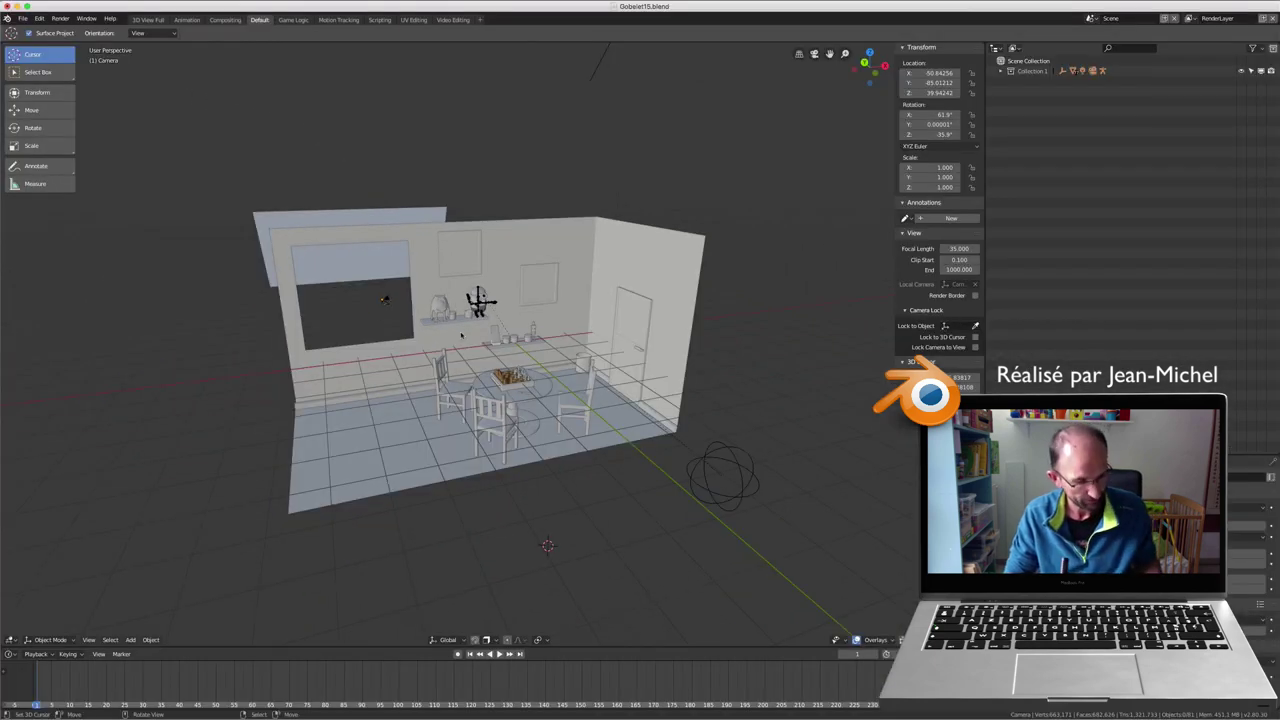
Step: Press Z over the viewport to show the Wireframe/Solid/LookDev/Rendered shading pie menu
key(z)
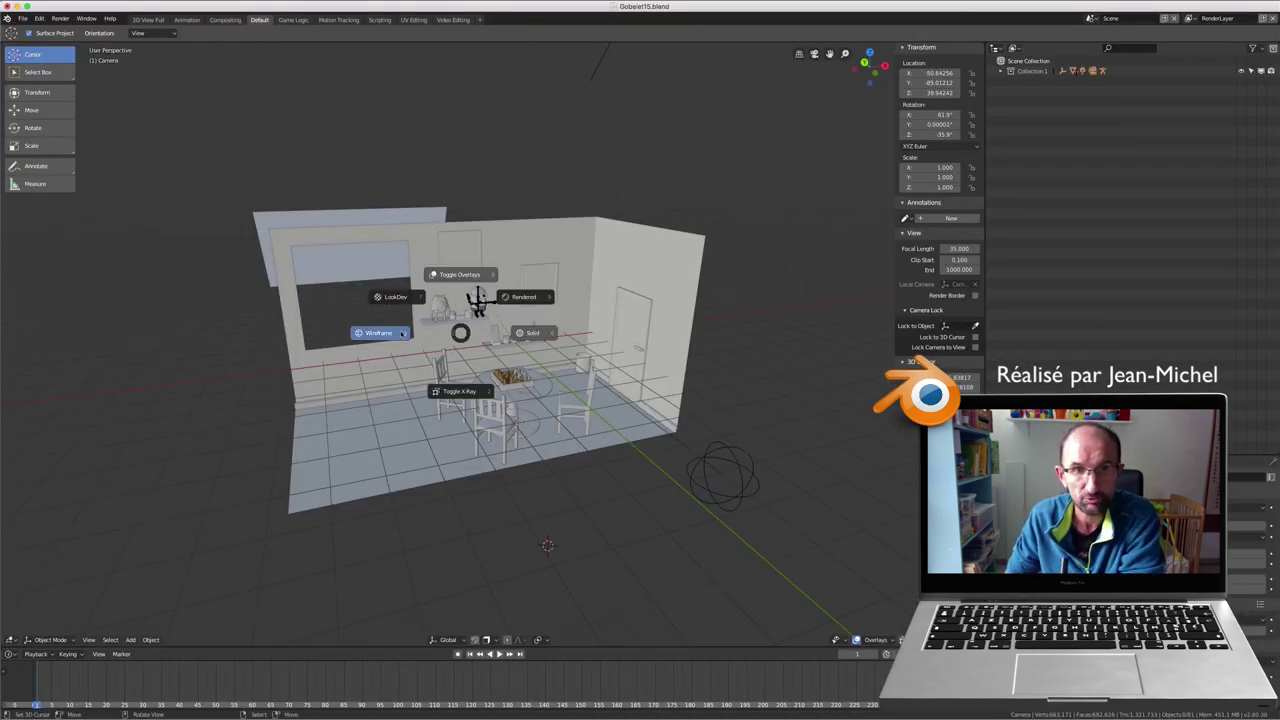